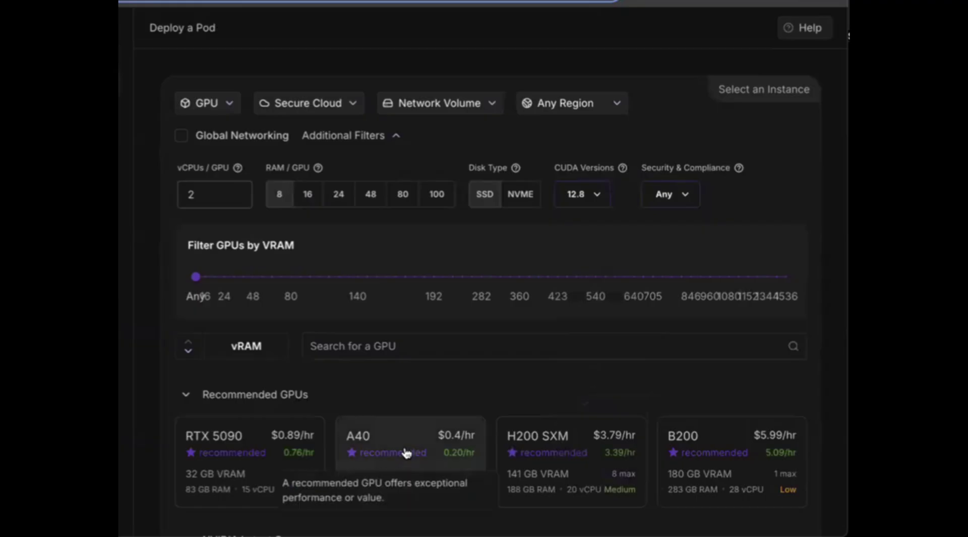
# Deploy an on-demand A40 pod using the wan2gp template.
pyautogui.click(406, 452)
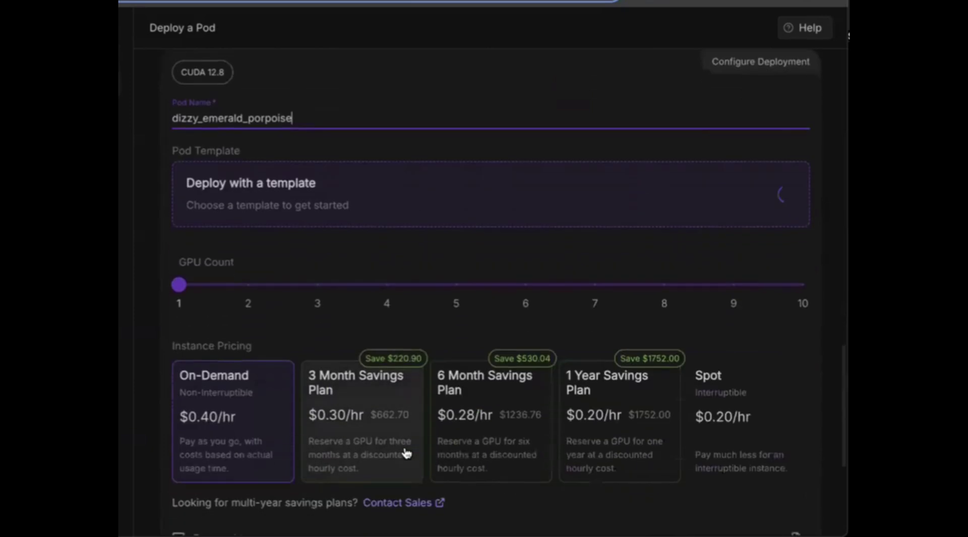
pyautogui.click(729, 172)
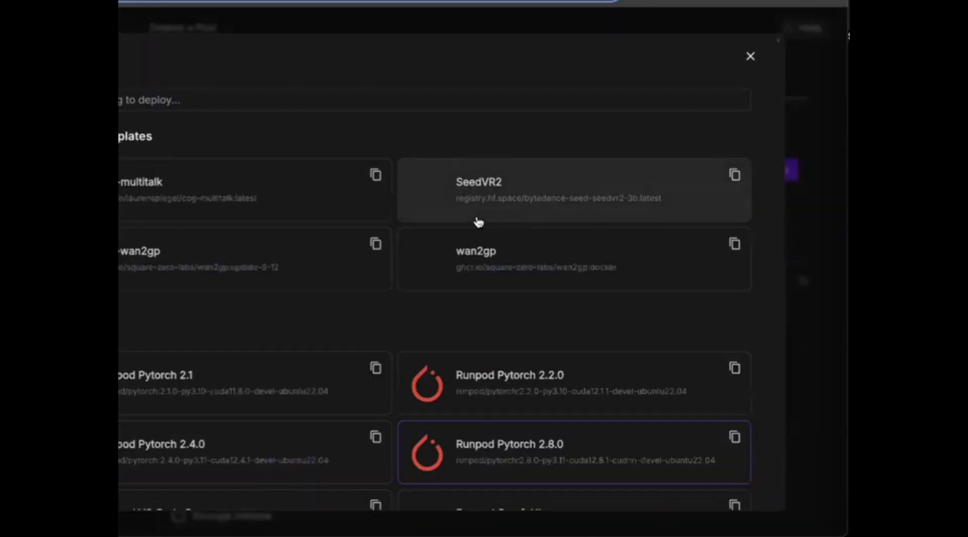
pyautogui.click(484, 256)
pyautogui.scroll(-5, 510, 266)
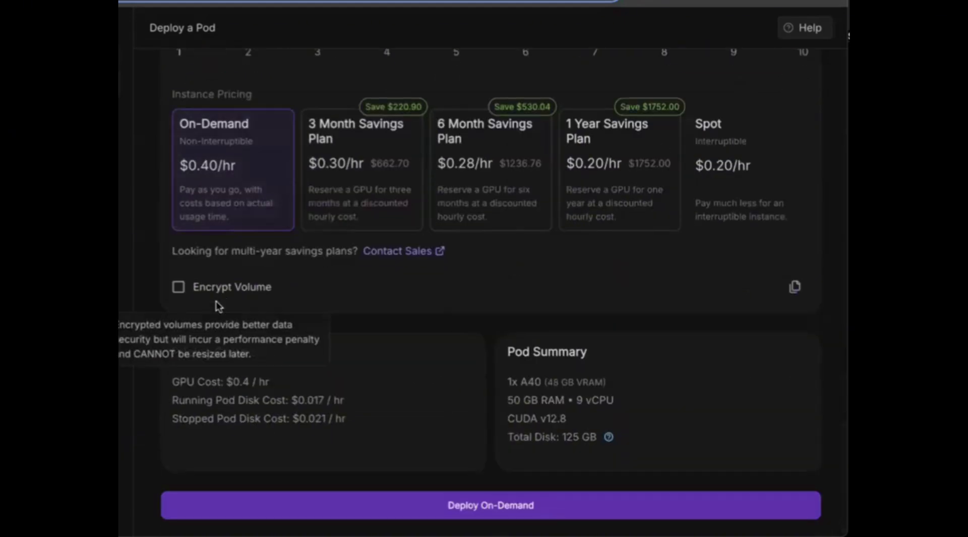
pyautogui.scroll(1, 214, 300)
pyautogui.scroll(-1, 217, 302)
pyautogui.click(279, 505)
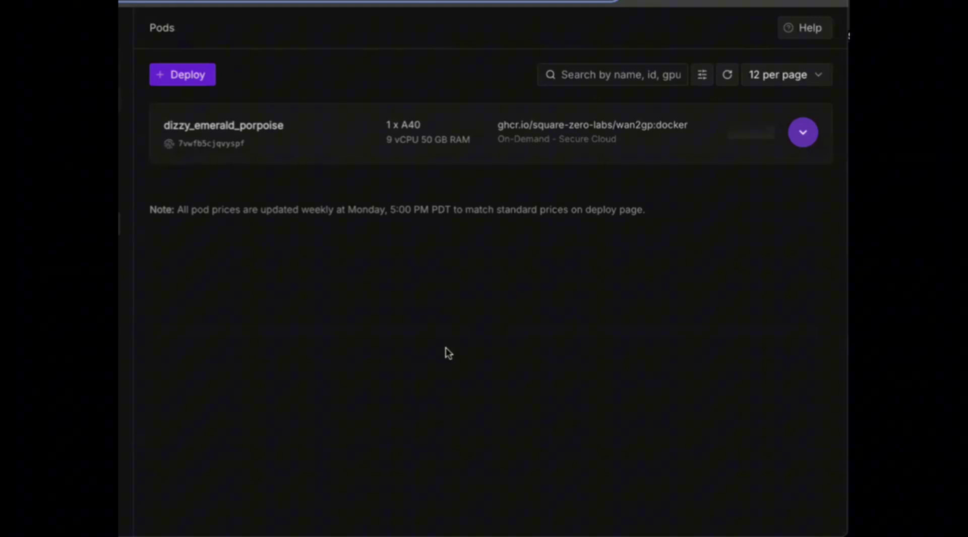
# Open a web terminal on the running A40 pod, then return to the crush_it LoRA model card.
pyautogui.click(802, 132)
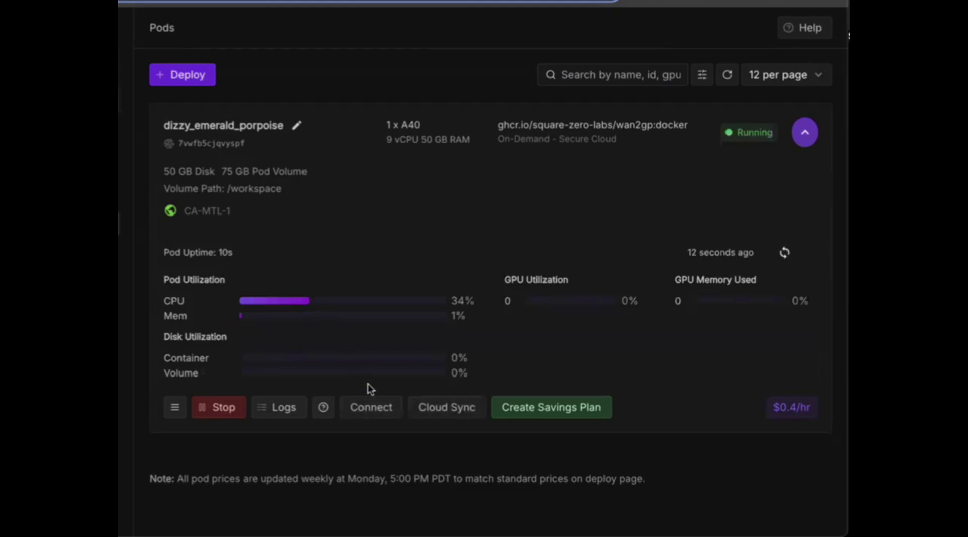
pyautogui.click(369, 405)
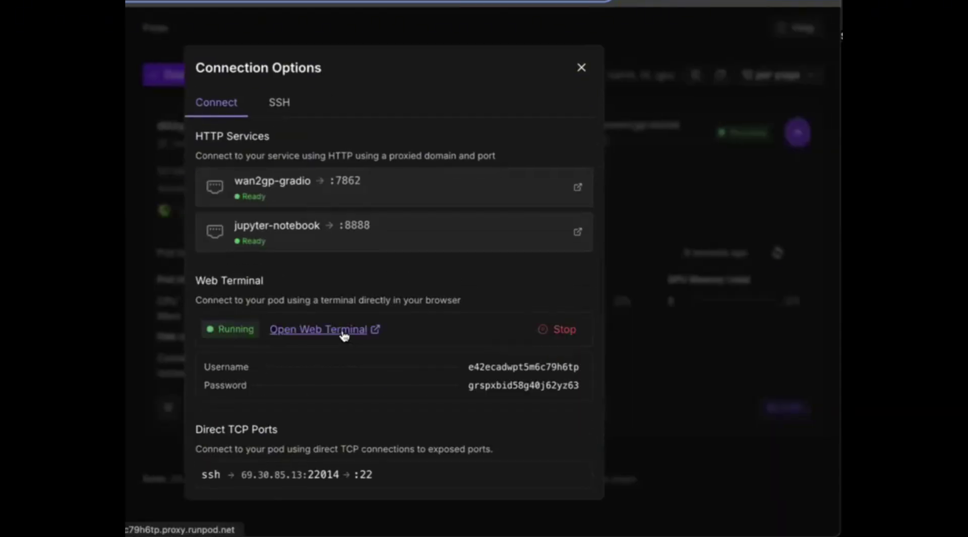
pyautogui.click(343, 330)
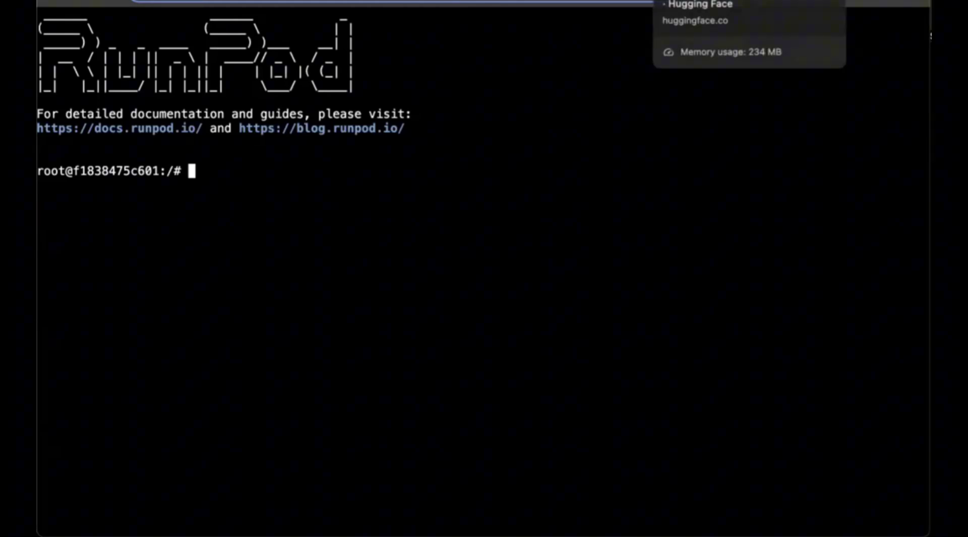
pyautogui.click(678, 4)
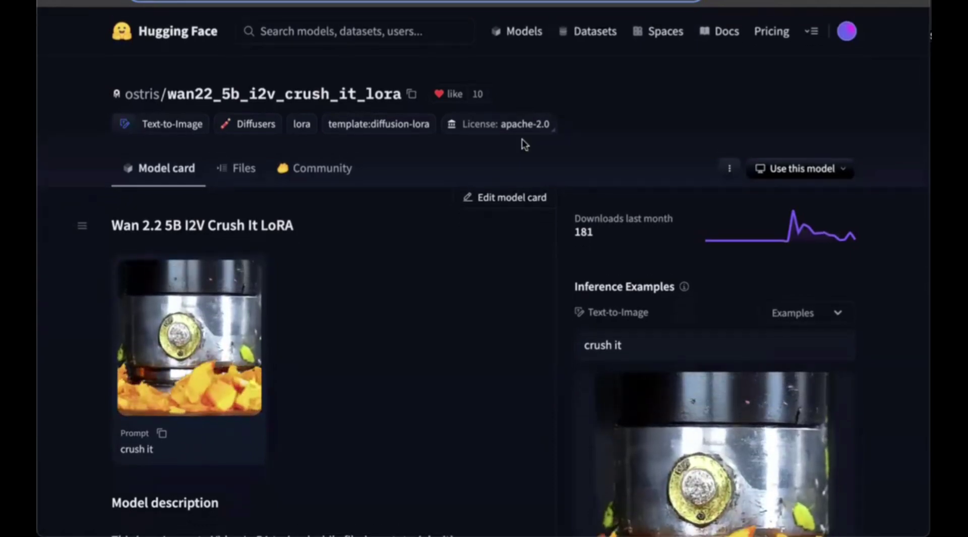
# View the files of the crush_it LoRA repository, including the 161 MB weights.
pyautogui.scroll(-1, 523, 140)
pyautogui.scroll(-2, 522, 139)
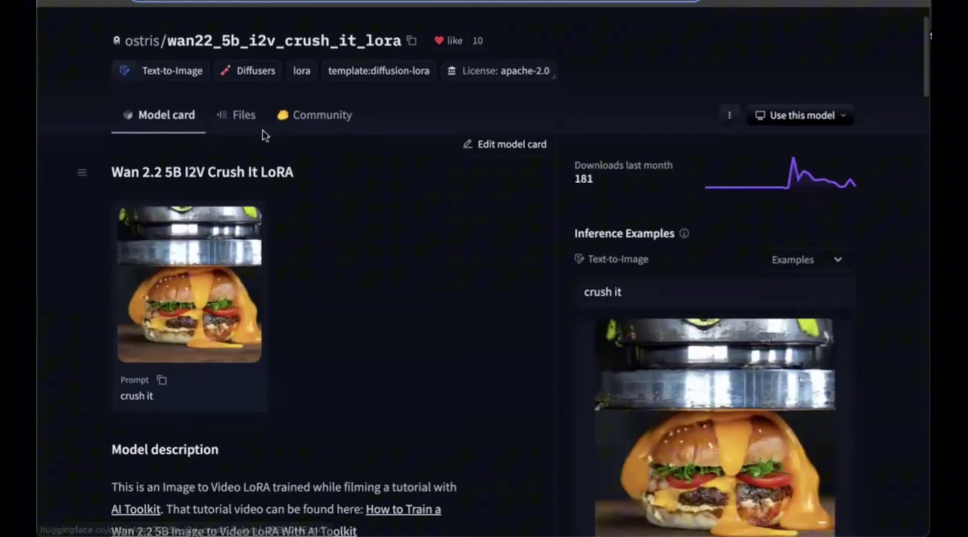
pyautogui.click(239, 126)
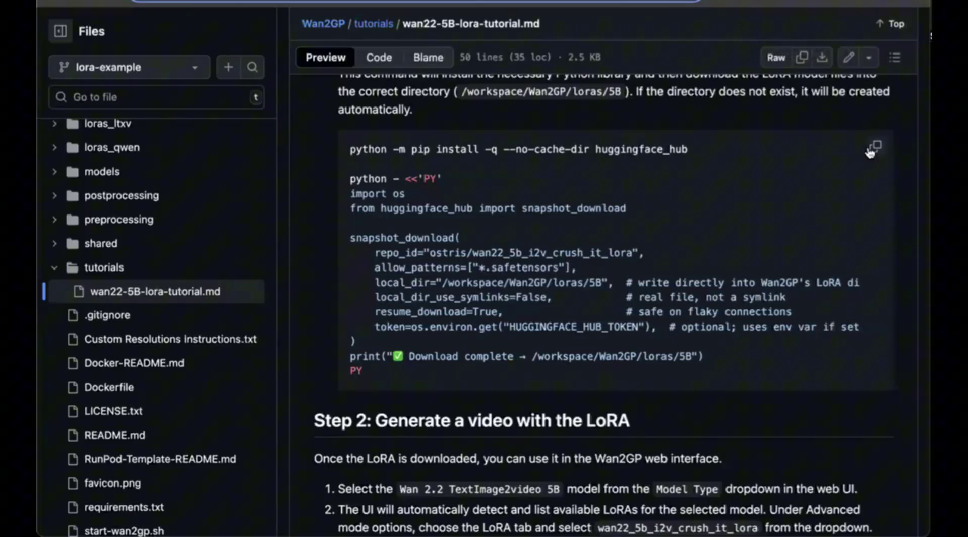
# Copy the LoRA download script from the tutorial's code block.
pyautogui.click(872, 150)
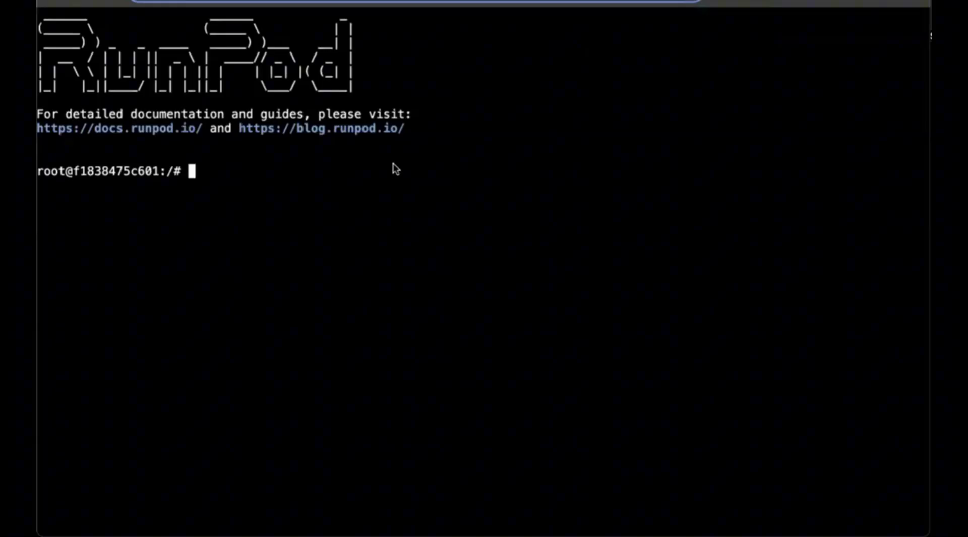
# Paste and run the script to install huggingface_hub and download the crush_it LoRA.
pyautogui.press('super+v')
pyautogui.press('super+v')
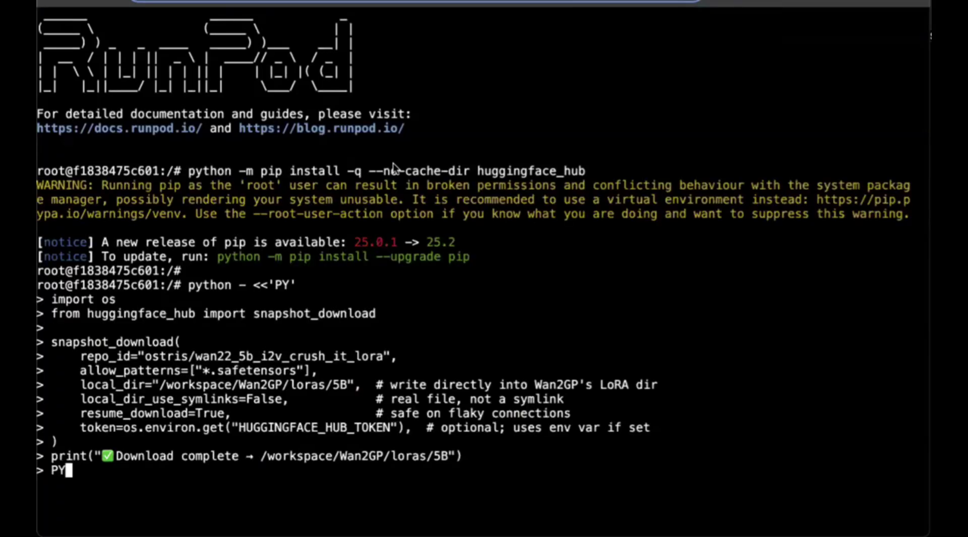
pyautogui.press('Return')
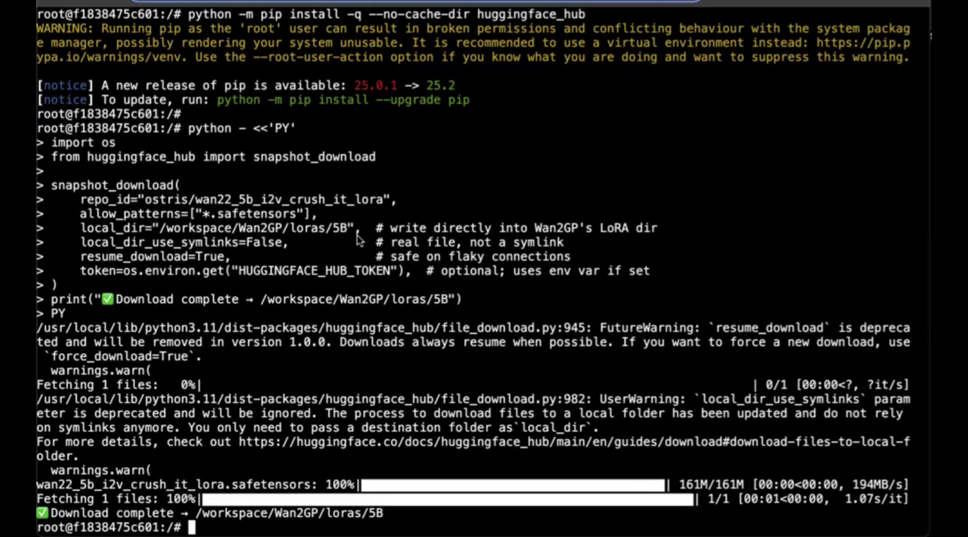
# Go into workspace/Wan2GP and confirm the LoRA file sits in loras/5B.
pyautogui.write('cd workspace/')
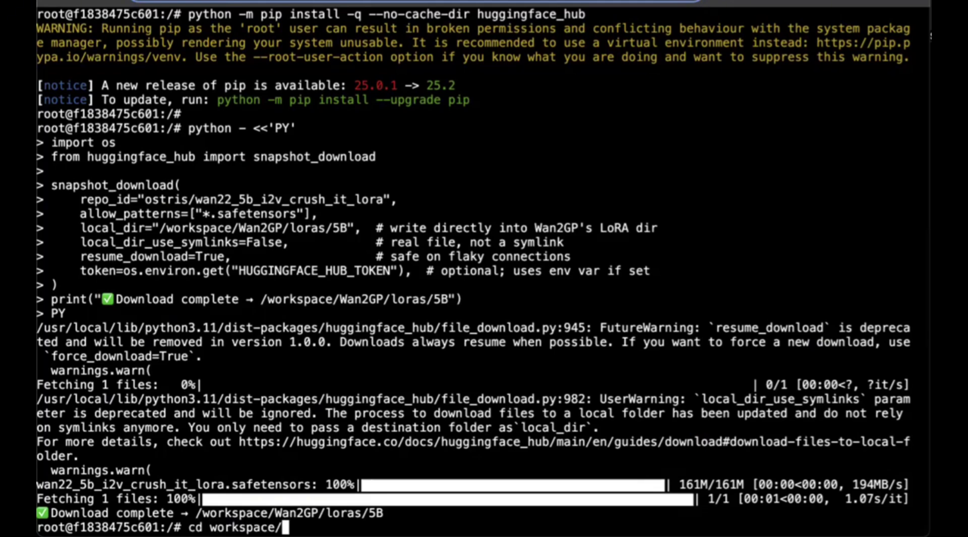
pyautogui.press('Return')
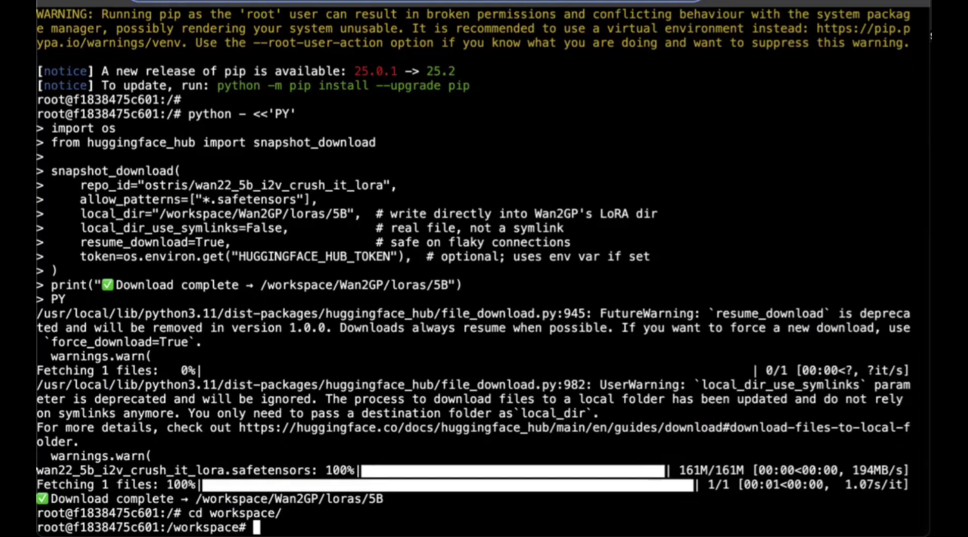
pyautogui.write('ls')
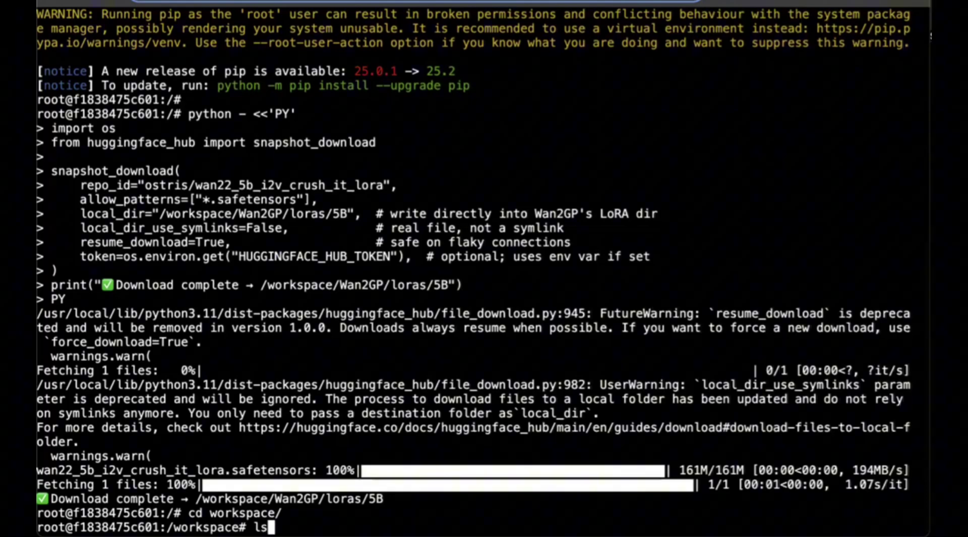
pyautogui.press('Return')
pyautogui.write('cd ')
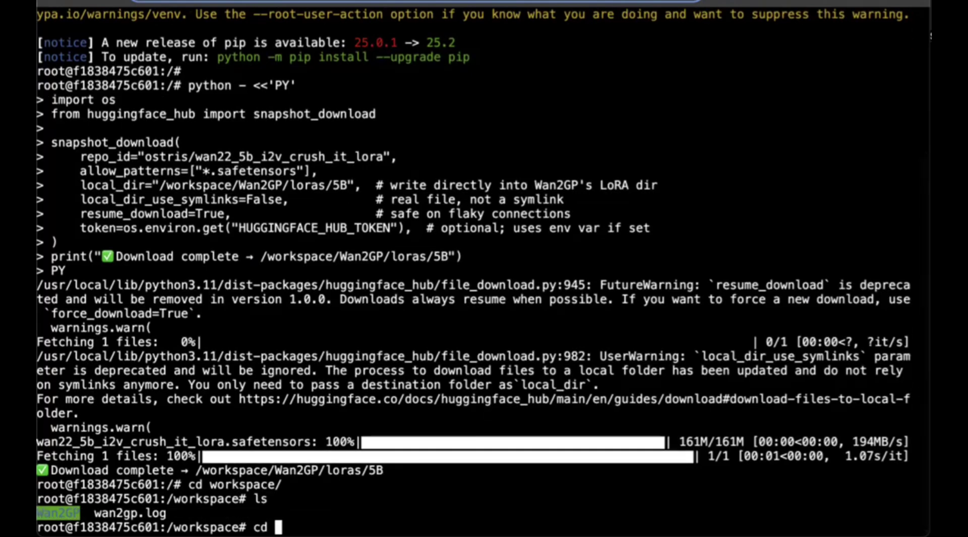
pyautogui.write('Wan')
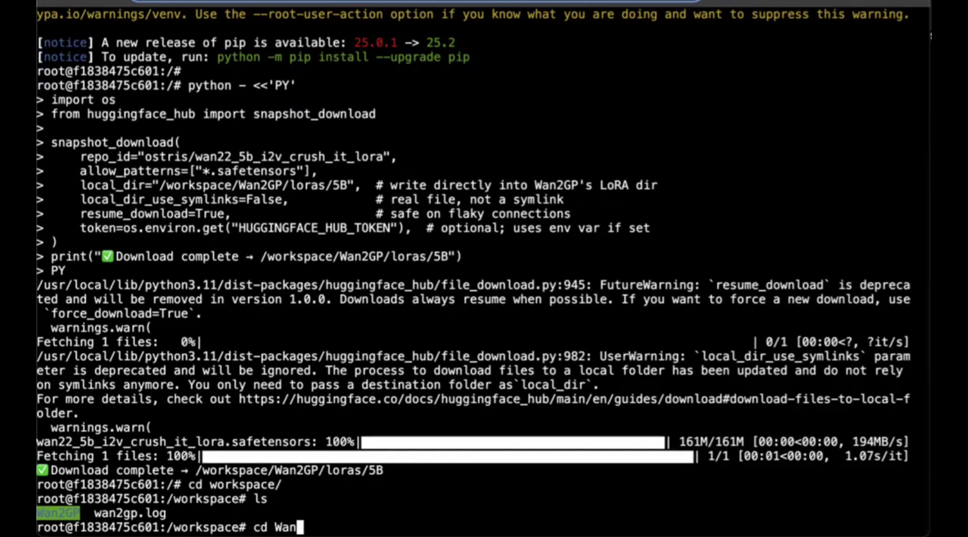
pyautogui.press('Tab')
pyautogui.press('Return')
pyautogui.write('ls')
pyautogui.press('Return')
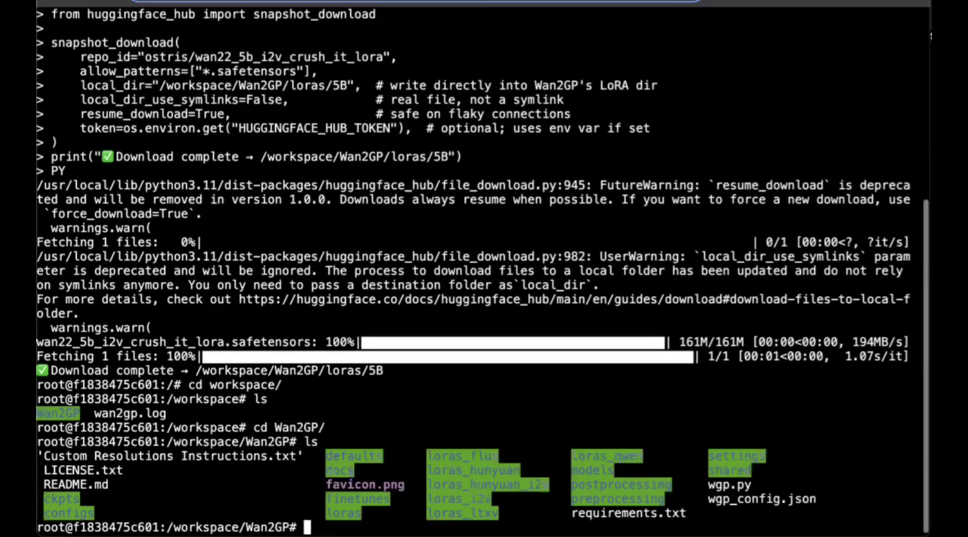
pyautogui.write('ls ')
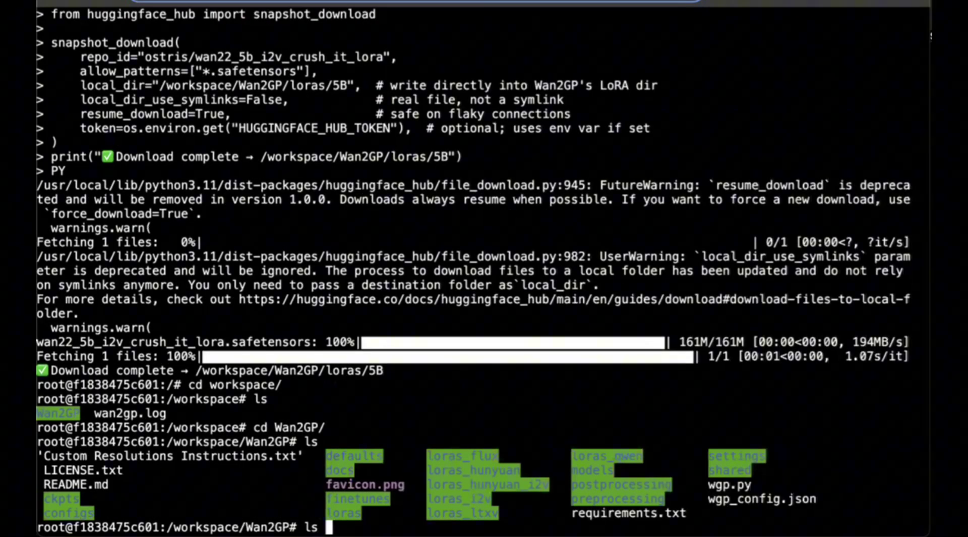
pyautogui.write('loras')
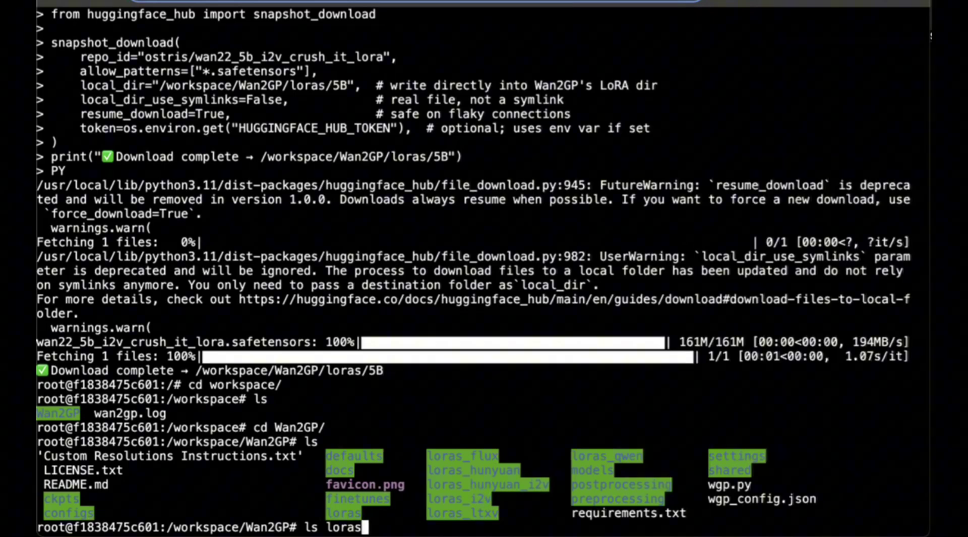
pyautogui.press('Return')
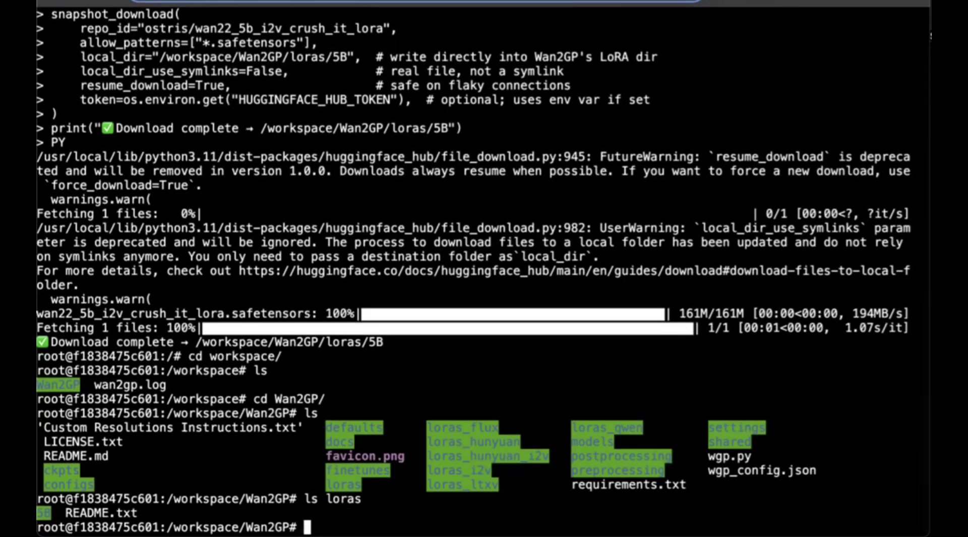
pyautogui.write('ls l')
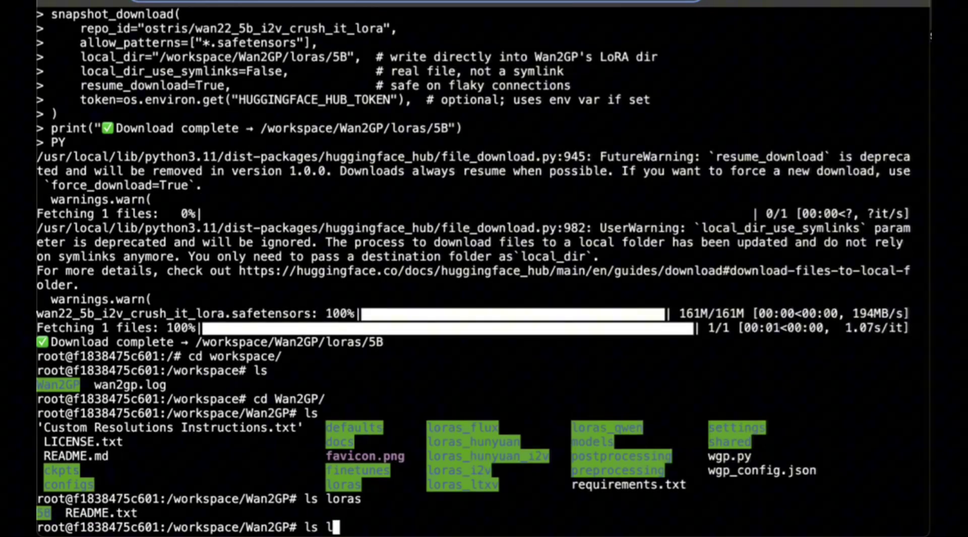
pyautogui.write('oras/5')
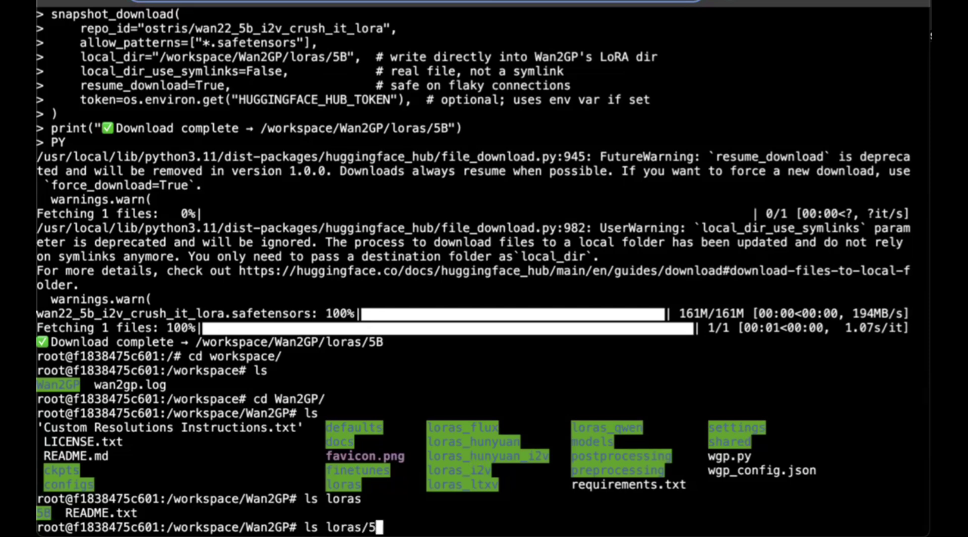
pyautogui.write('B')
pyautogui.press('Return')
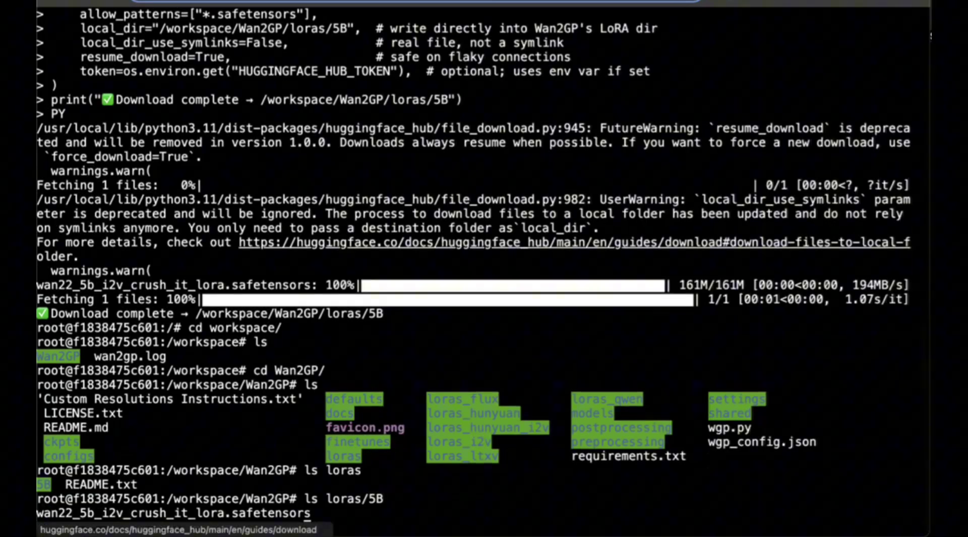
# Follow the Wan2GP log with tail -f wan2gp.log from the workspace folder.
pyautogui.write('cd ..')
pyautogui.press('Return')
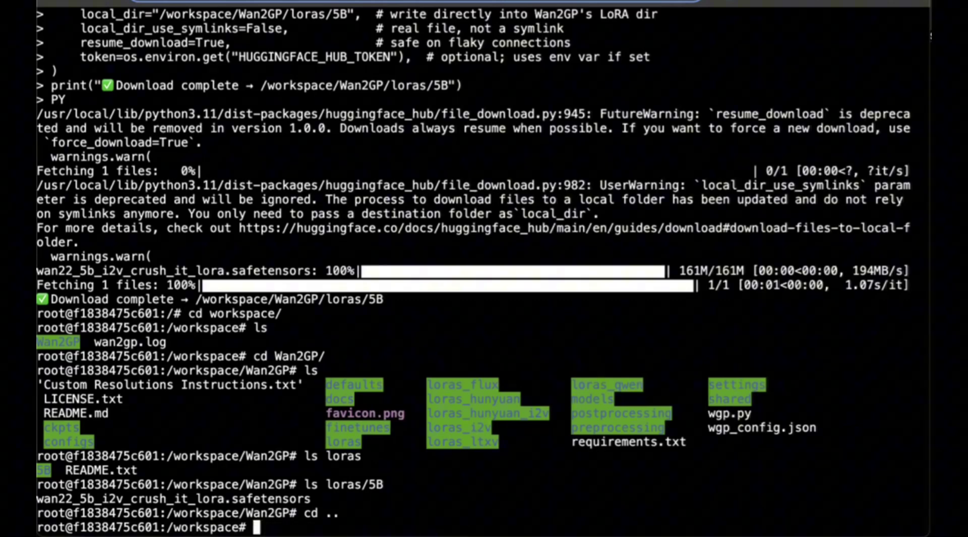
pyautogui.write('tail -f wan')
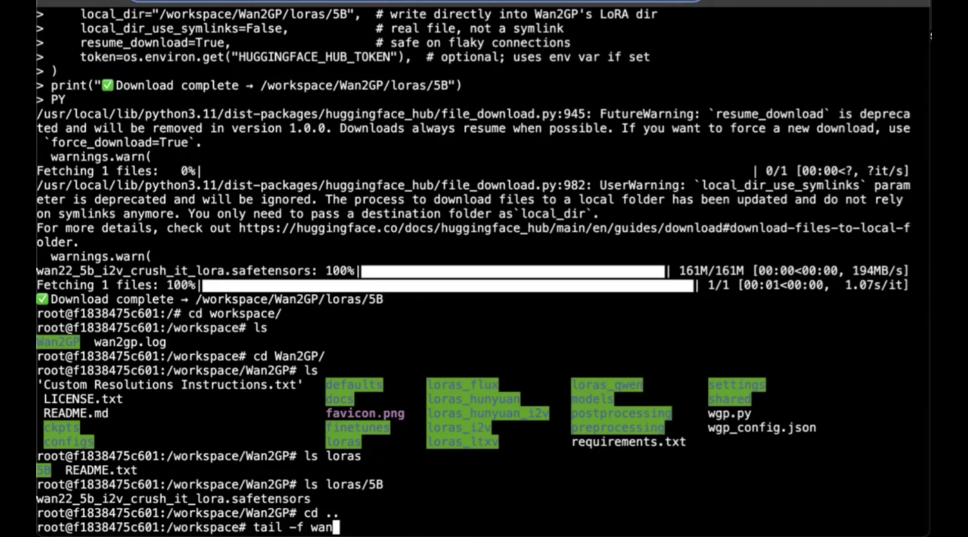
pyautogui.press('Tab')
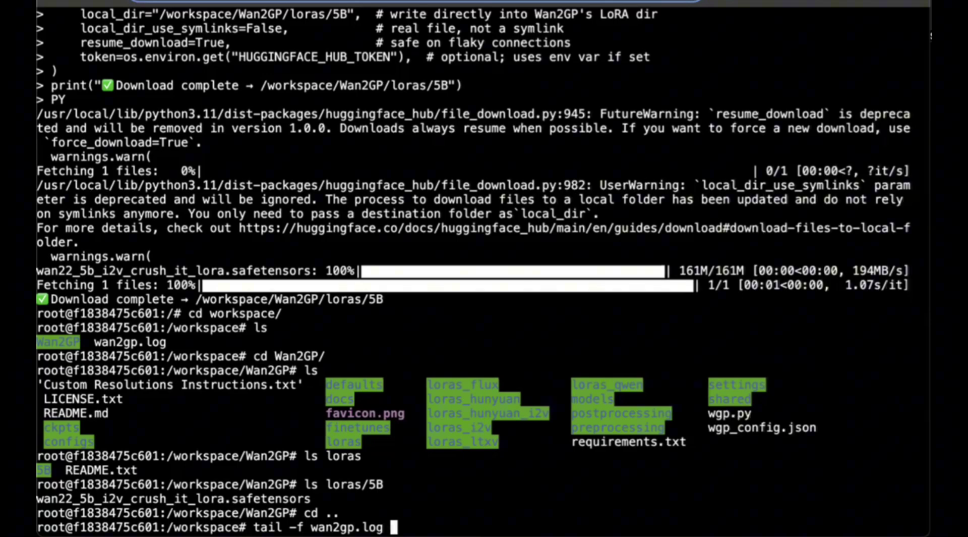
pyautogui.press('Return')
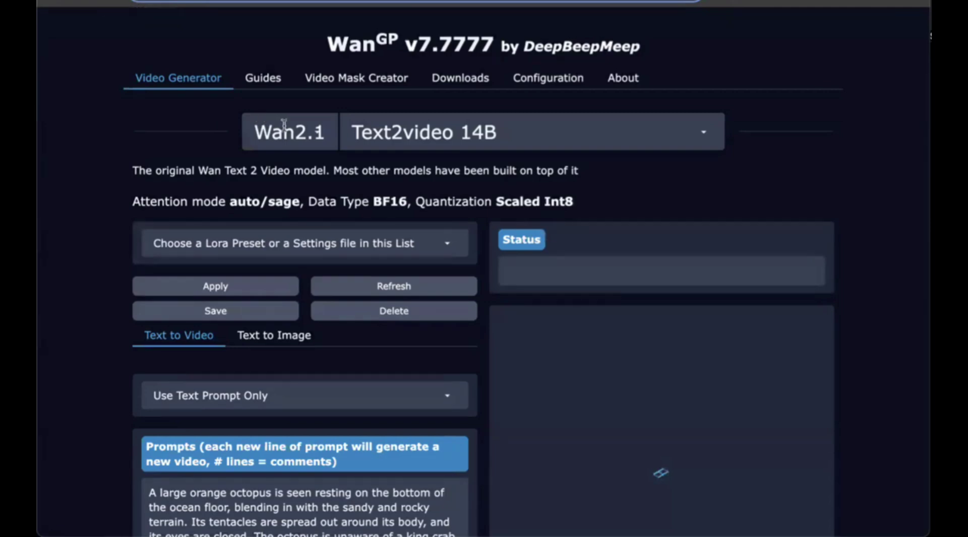
# Switch the model family to Wan2.2 to load FastWan TextImage2video 5B and review its defaults.
pyautogui.click(284, 126)
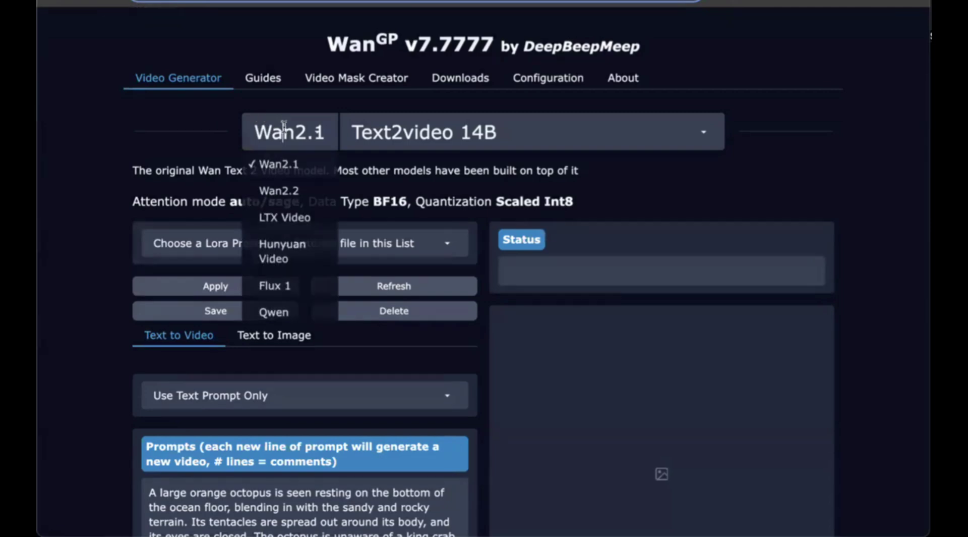
pyautogui.click(280, 191)
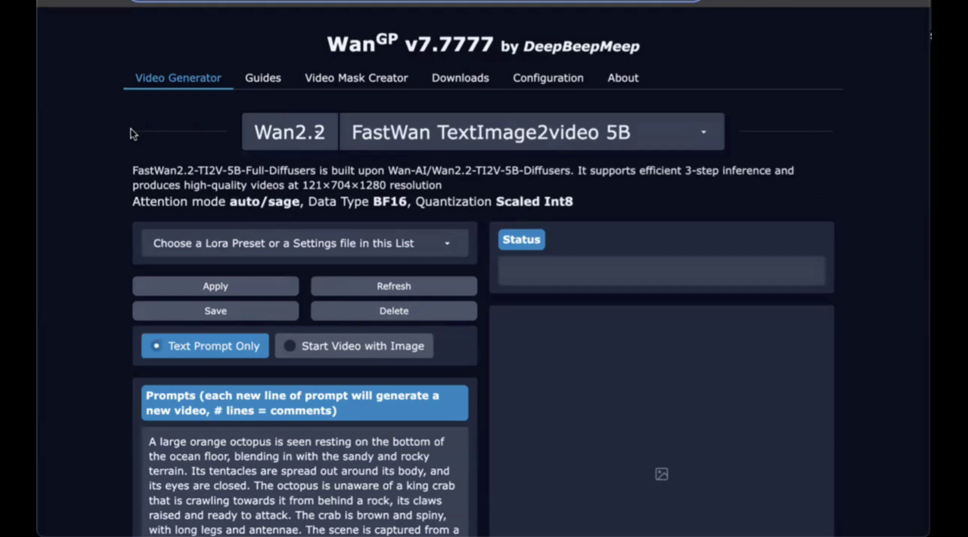
pyautogui.scroll(-2, 131, 128)
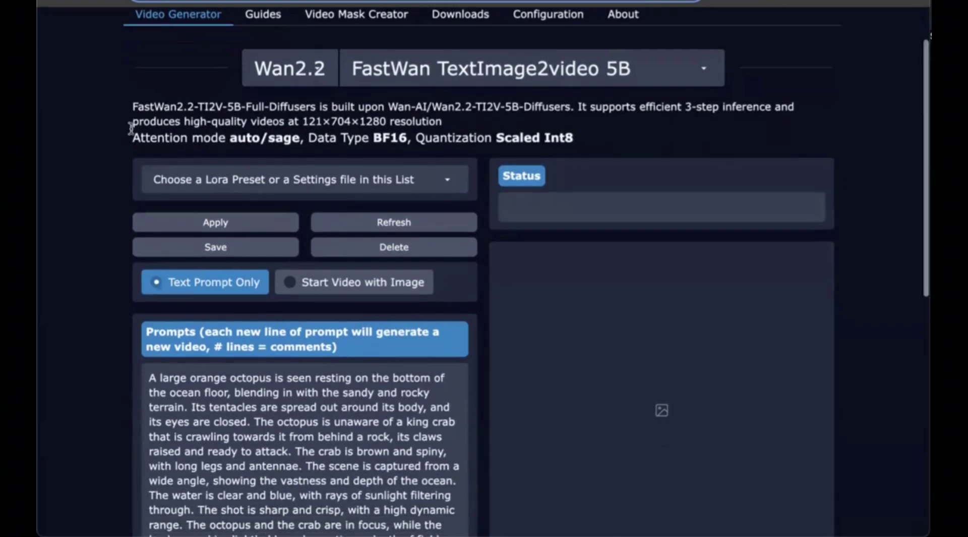
pyautogui.scroll(-5, 131, 129)
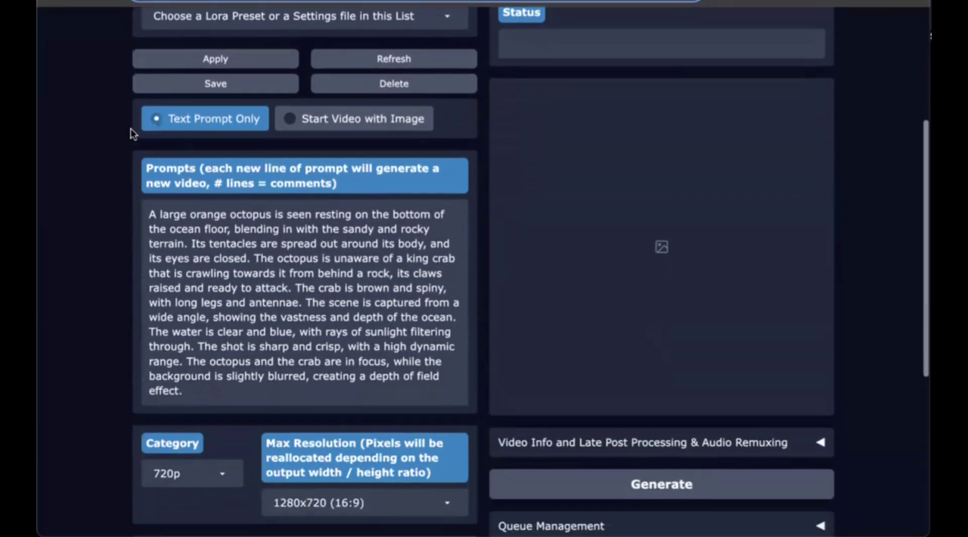
pyautogui.scroll(-9, 131, 132)
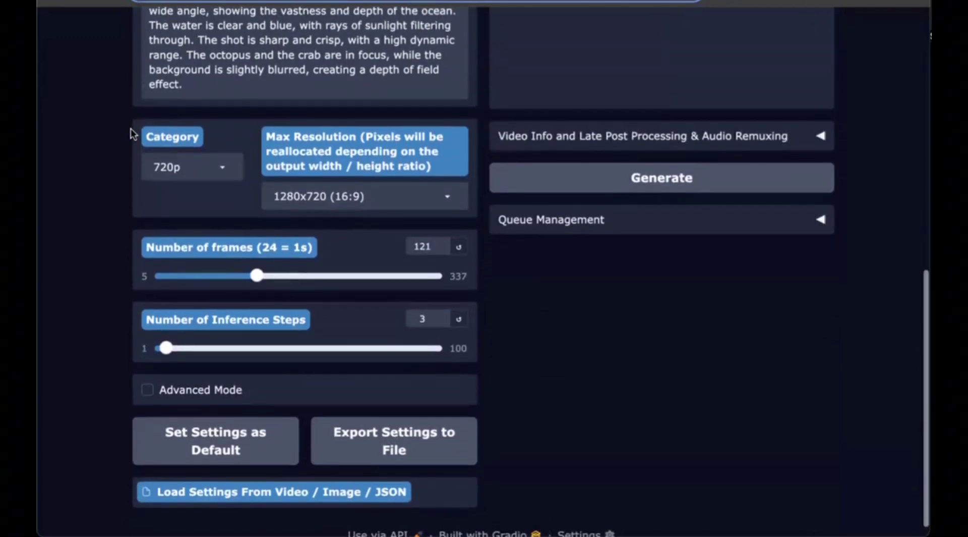
pyautogui.scroll(-1, 132, 134)
pyautogui.scroll(3, 132, 134)
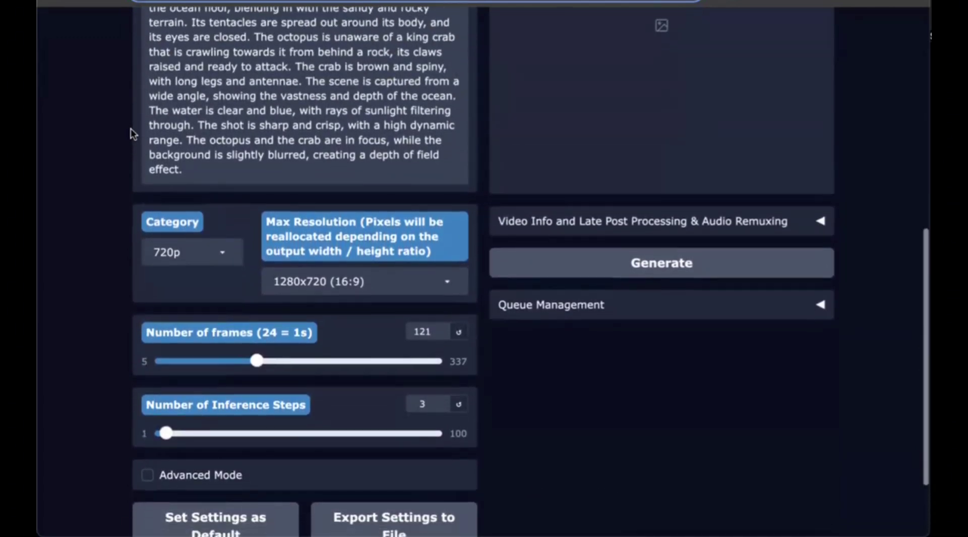
pyautogui.scroll(-3, 131, 128)
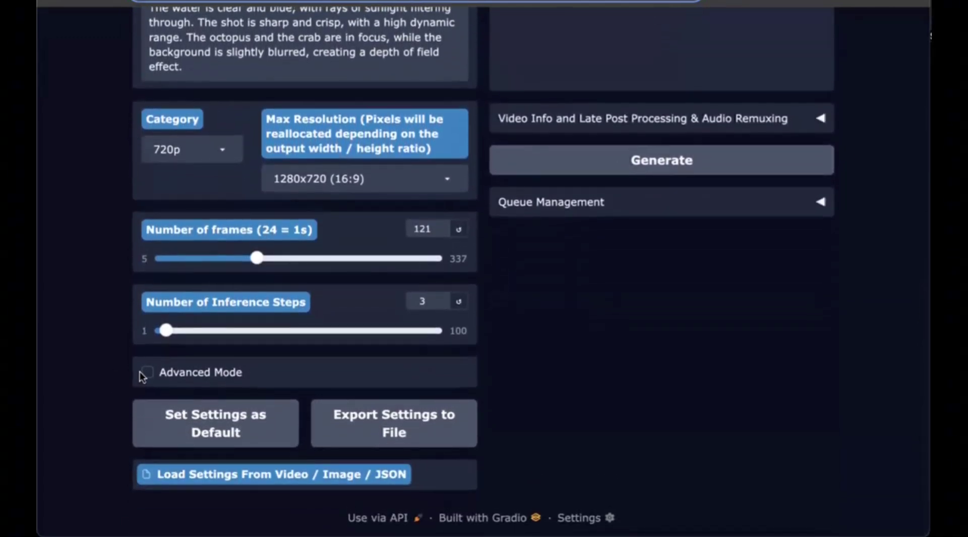
# Enable Advanced Mode and activate wan22_5b_i2v_crush_it_lora in the Loras tab.
pyautogui.click(140, 372)
pyautogui.scroll(-2, 82, 324)
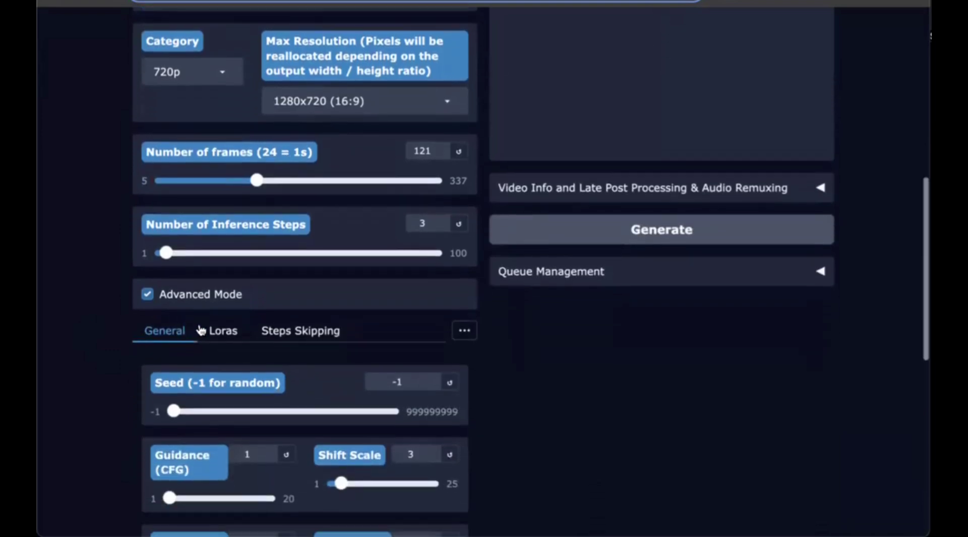
pyautogui.click(222, 330)
pyautogui.scroll(-3, 78, 321)
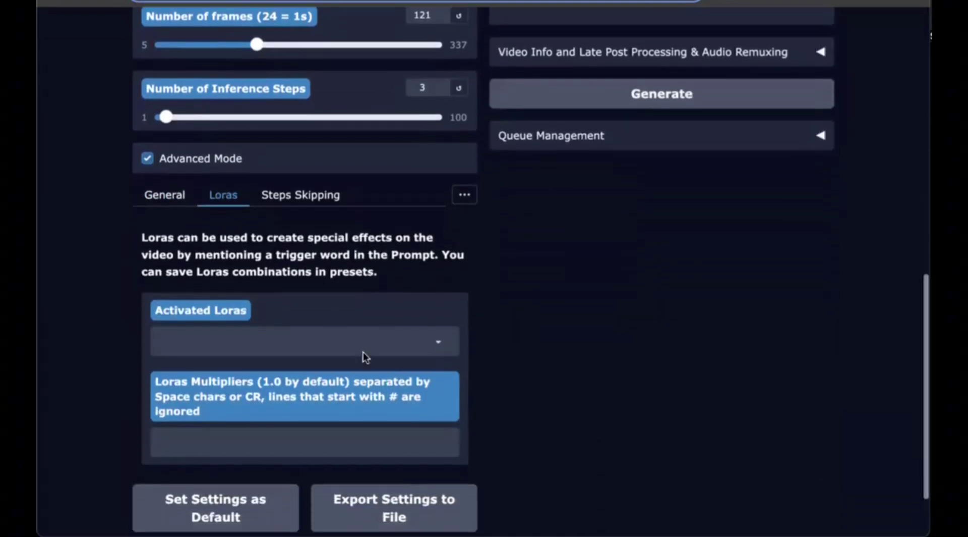
pyautogui.click(440, 344)
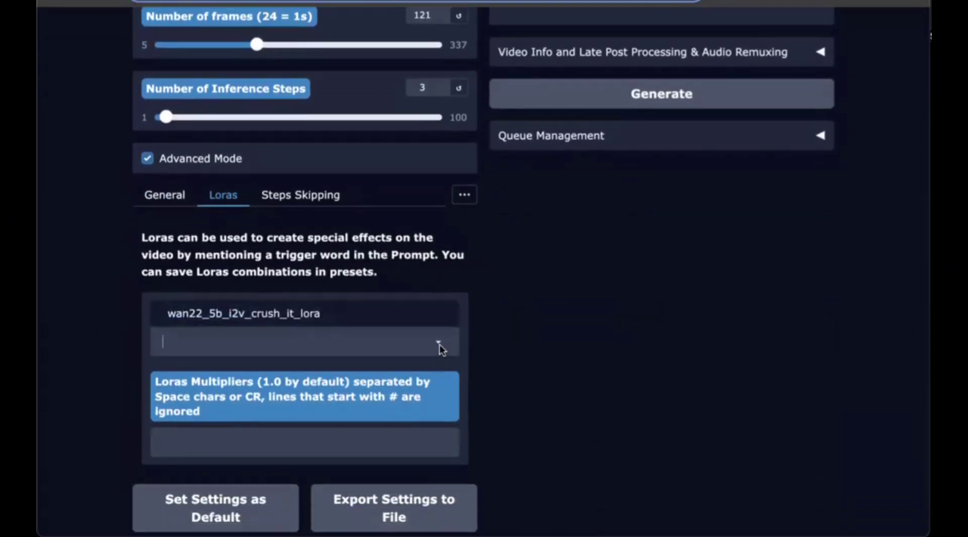
pyautogui.click(317, 322)
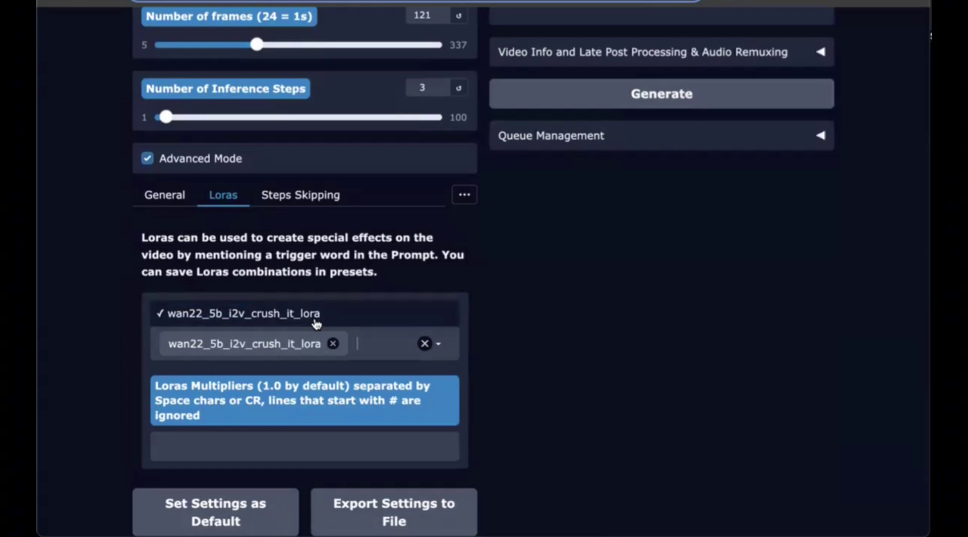
pyautogui.click(95, 316)
# Set the Loras Multipliers value to 1.0.
pyautogui.click(176, 457)
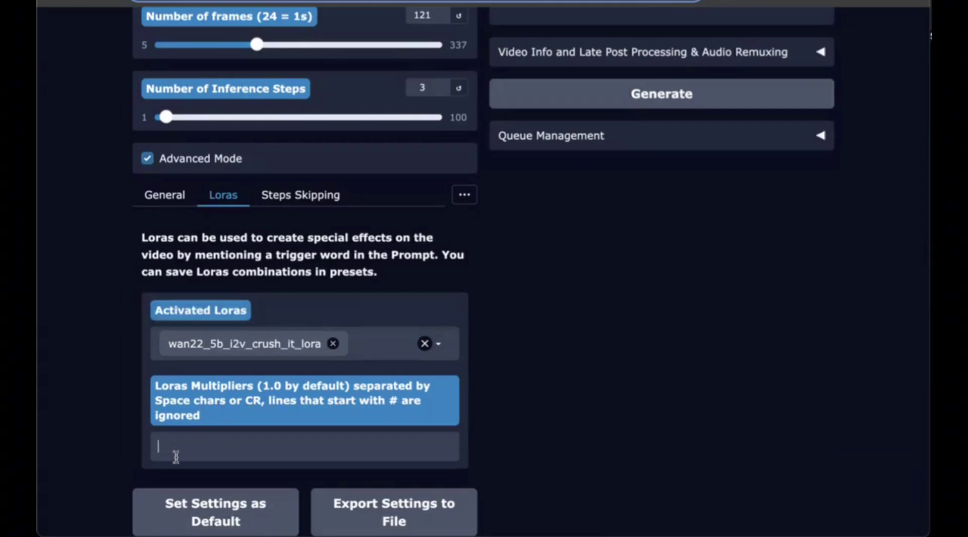
pyautogui.write('1.0')
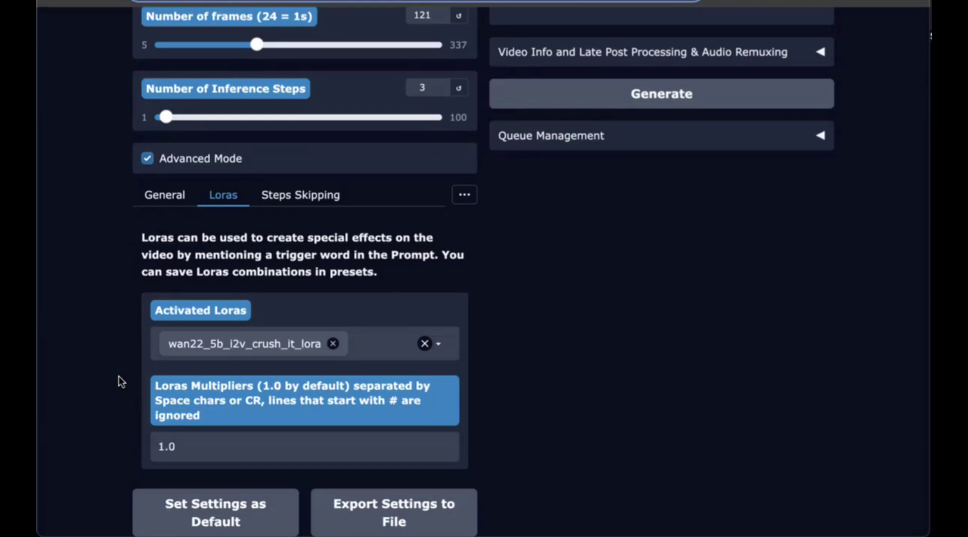
pyautogui.scroll(5, 119, 376)
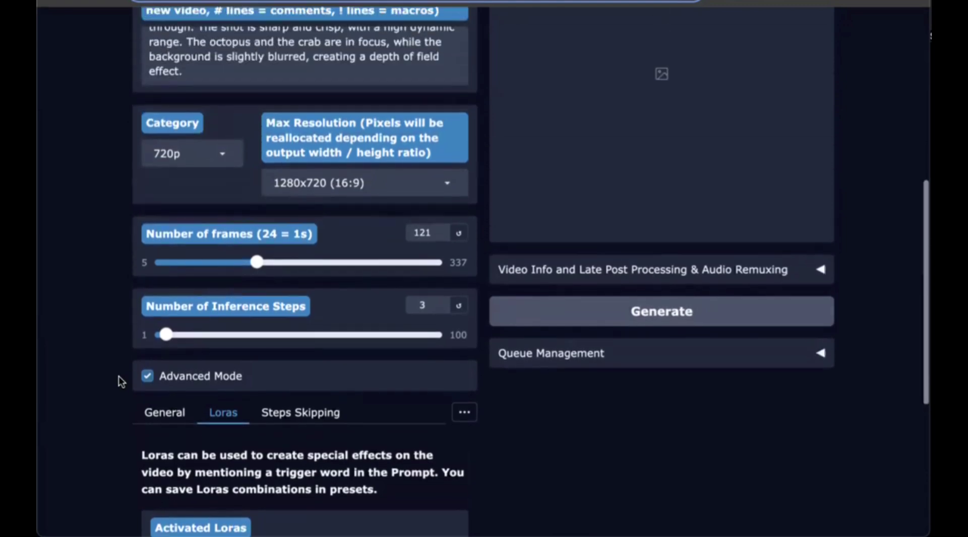
pyautogui.scroll(3, 119, 377)
pyautogui.scroll(2, 119, 376)
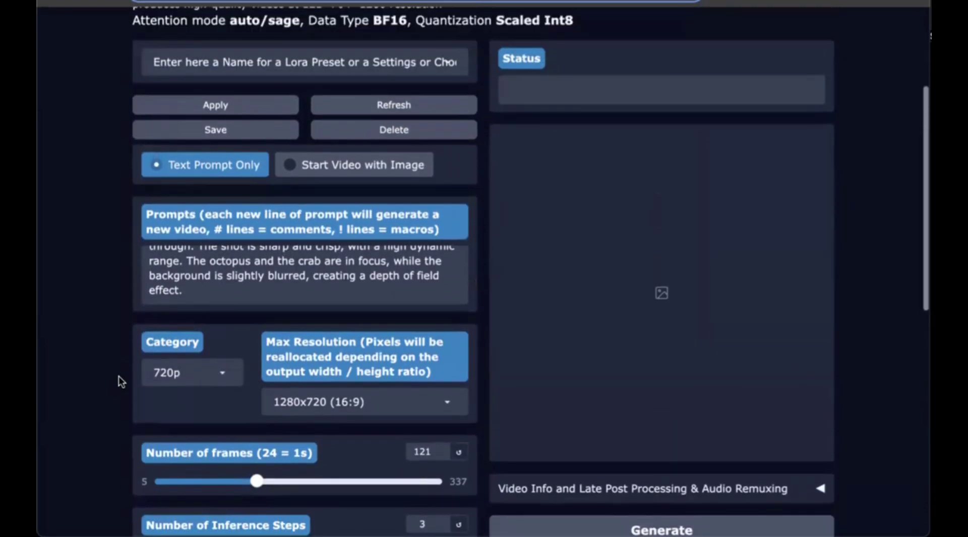
pyautogui.scroll(3, 119, 376)
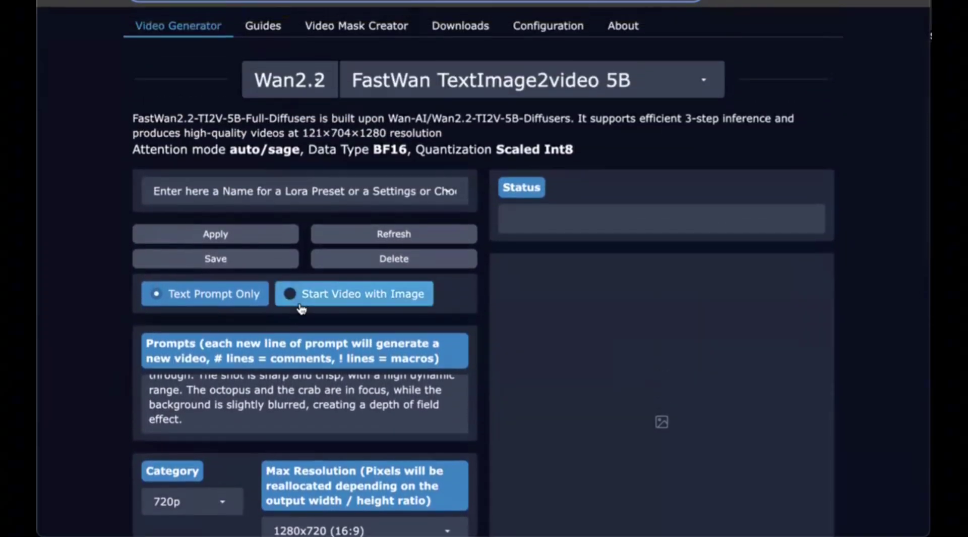
# Start the video from an image, uploading the berry-topped cake photo.
pyautogui.click(301, 303)
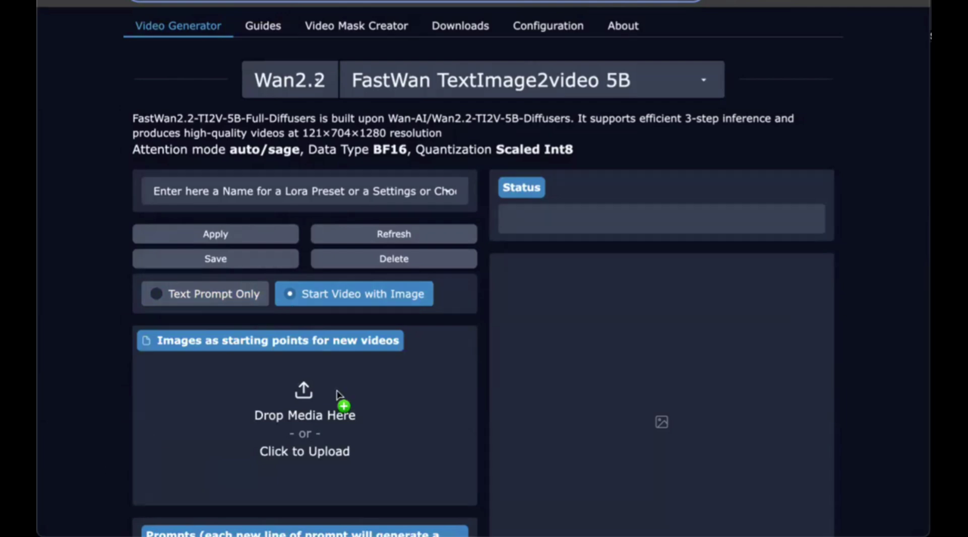
pyautogui.moveTo(337, 394); pyautogui.dragTo(329, 389)
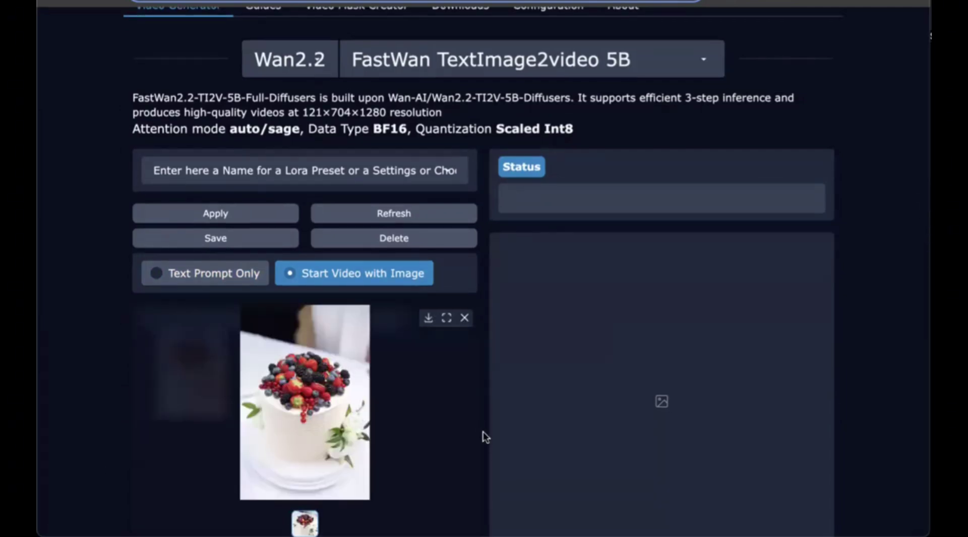
pyautogui.scroll(-5, 494, 433)
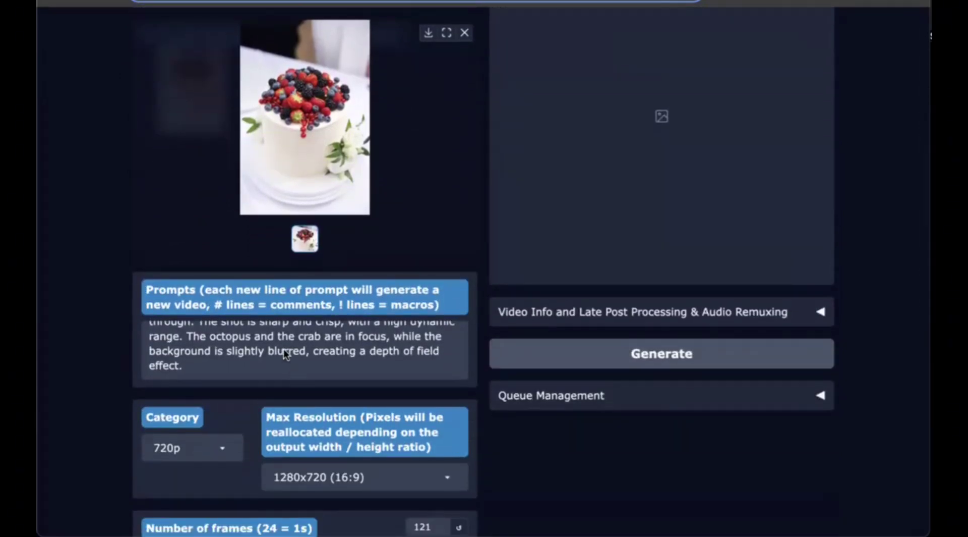
# Replace the old octopus prompt with 'crush it'.
pyautogui.tripleClick(277, 347)
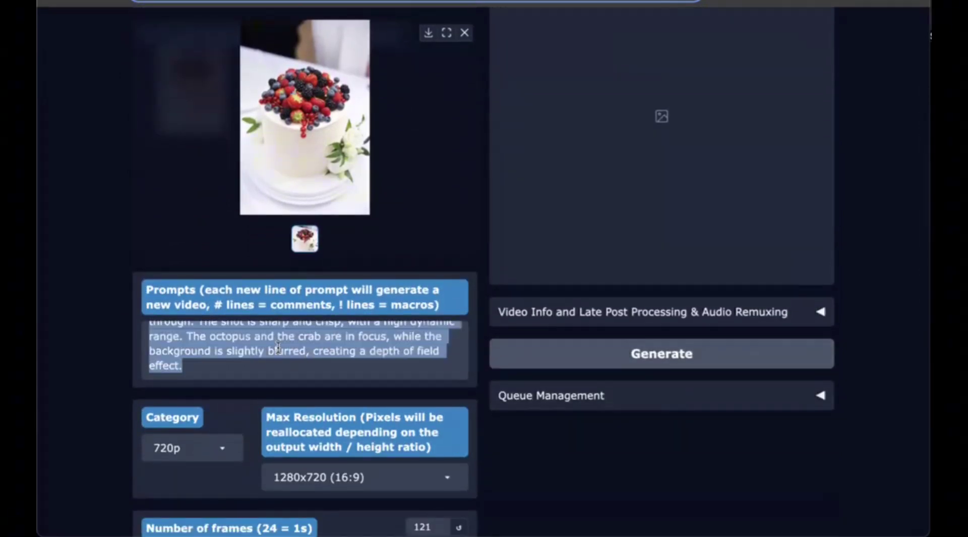
pyautogui.scroll(2, 267, 353)
pyautogui.press('BackSpace')
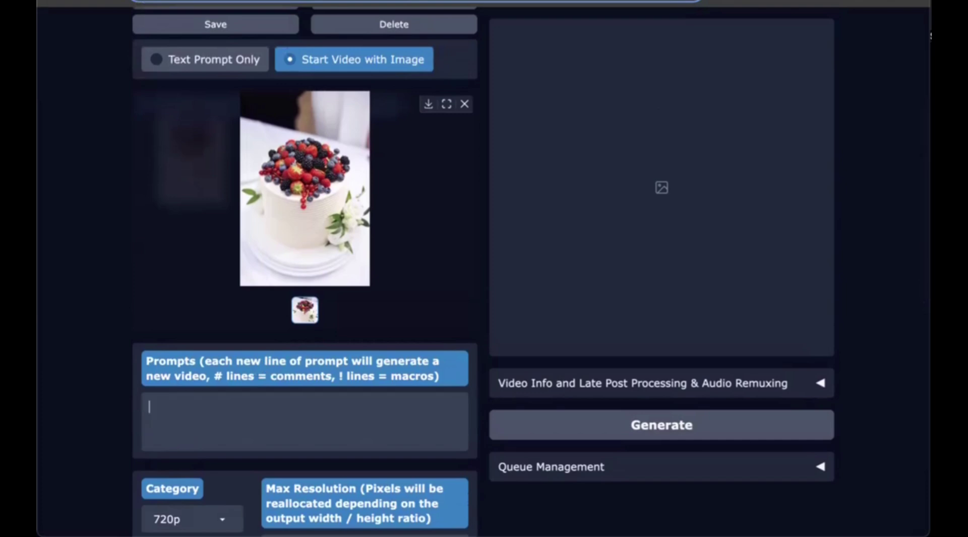
pyautogui.write('crush it')
# Set Max Resolution to 720x1280 (9:16).
pyautogui.scroll(-5, 299, 385)
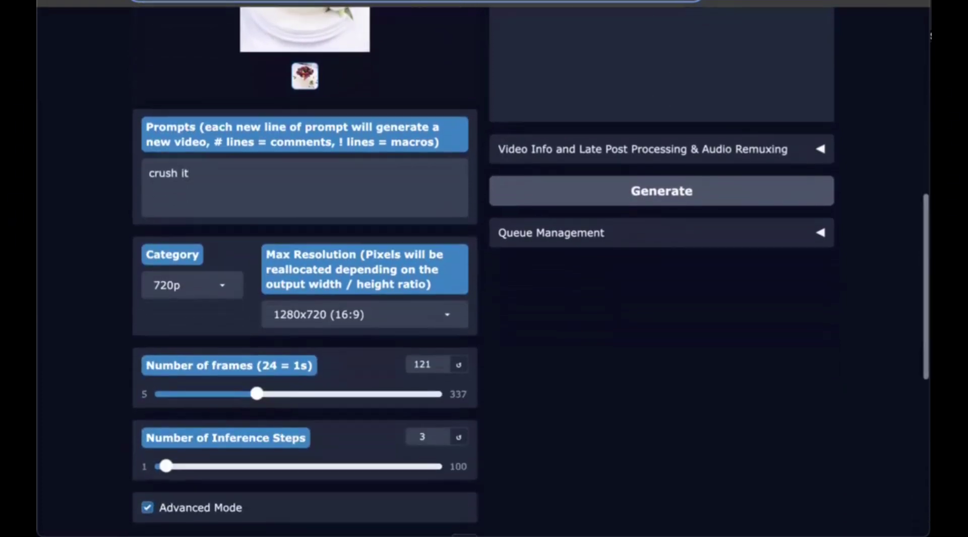
pyautogui.click(338, 298)
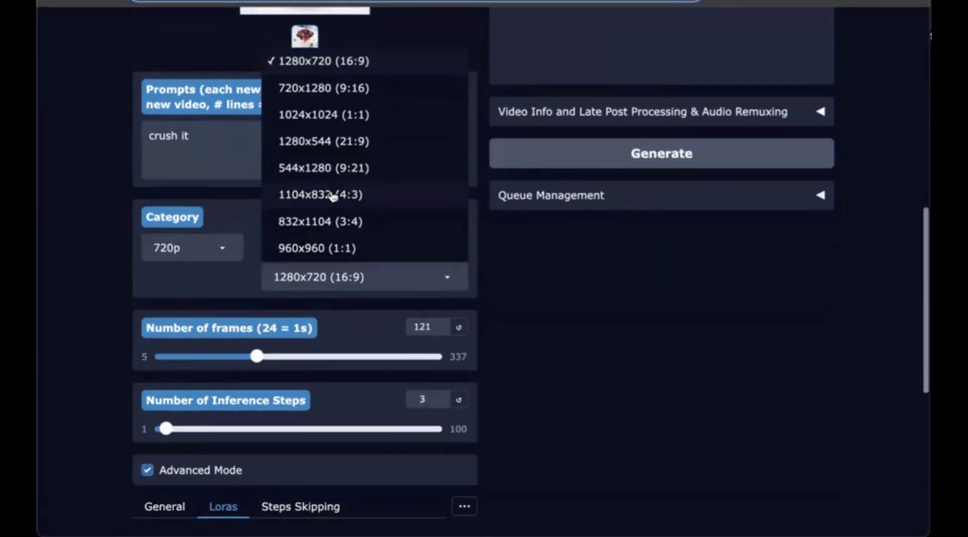
pyautogui.click(323, 109)
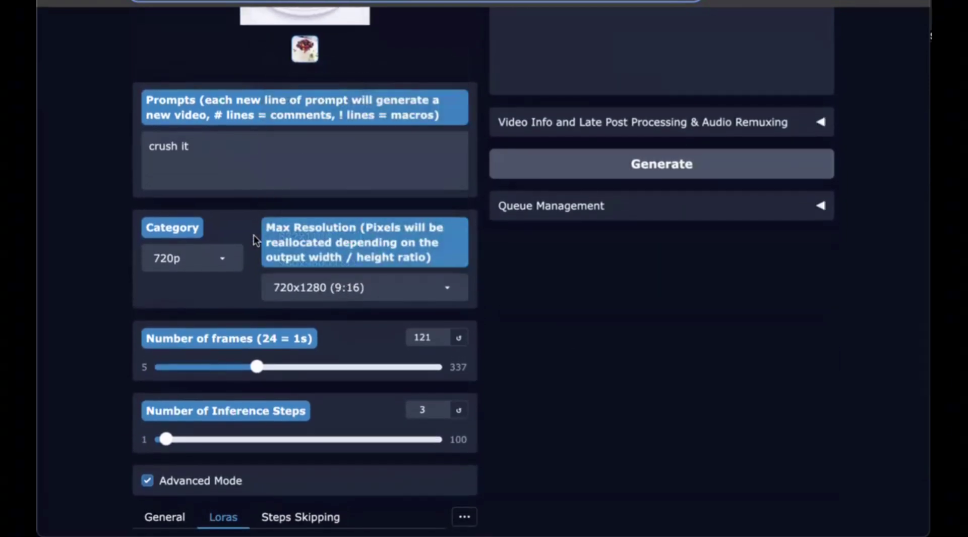
pyautogui.scroll(-3, 253, 235)
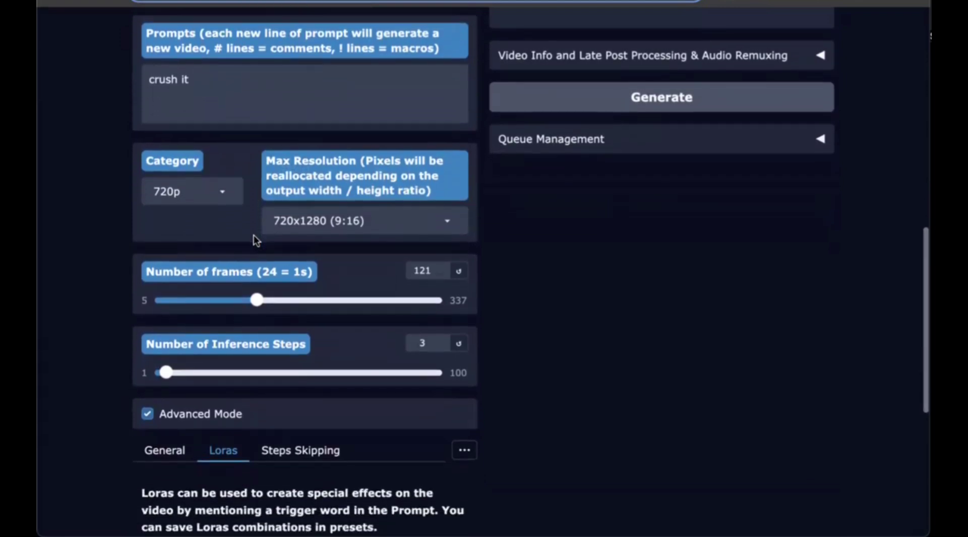
pyautogui.scroll(10, 253, 234)
pyautogui.scroll(1, 473, 363)
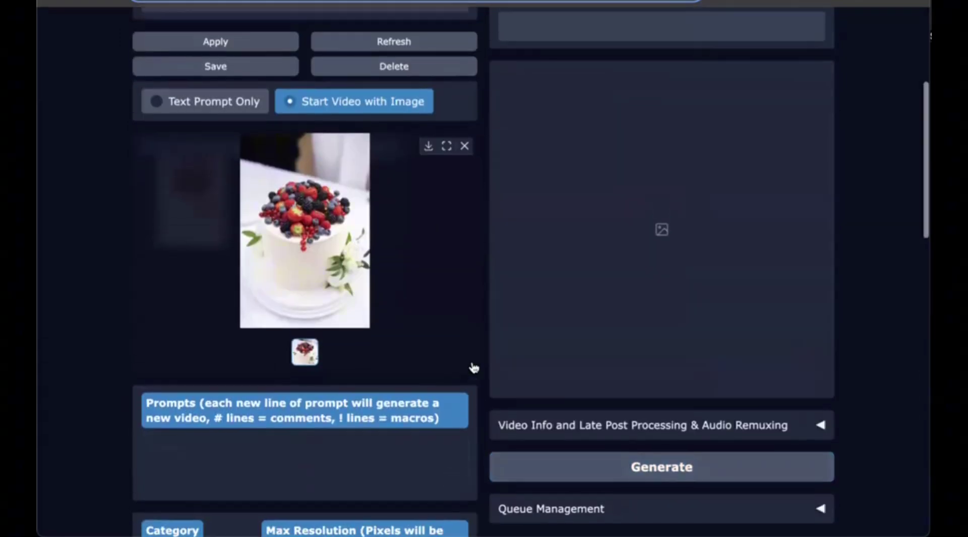
pyautogui.scroll(5, 473, 367)
# Watch the finished 5-second clip of the press crushing the berry cake enlarged.
pyautogui.scroll(-3, 473, 367)
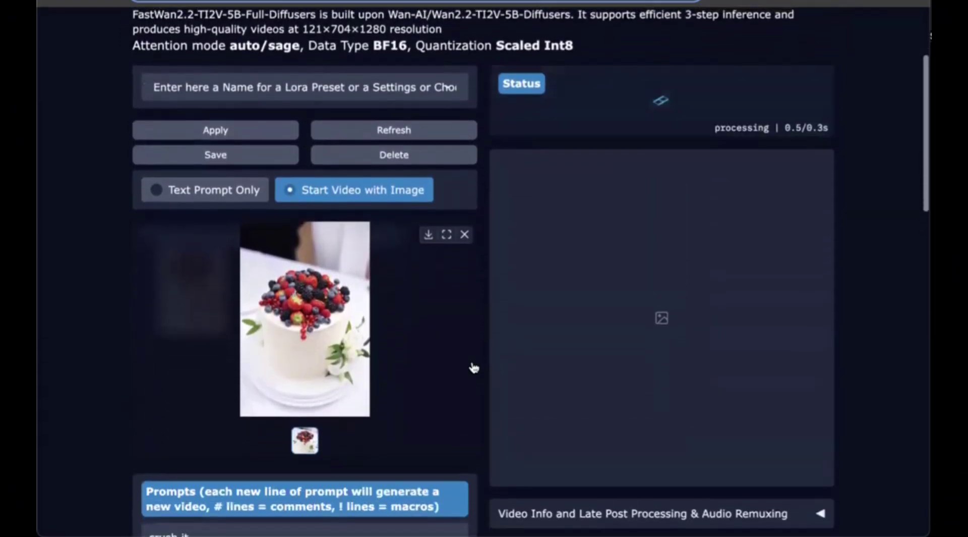
pyautogui.scroll(-1, 477, 227)
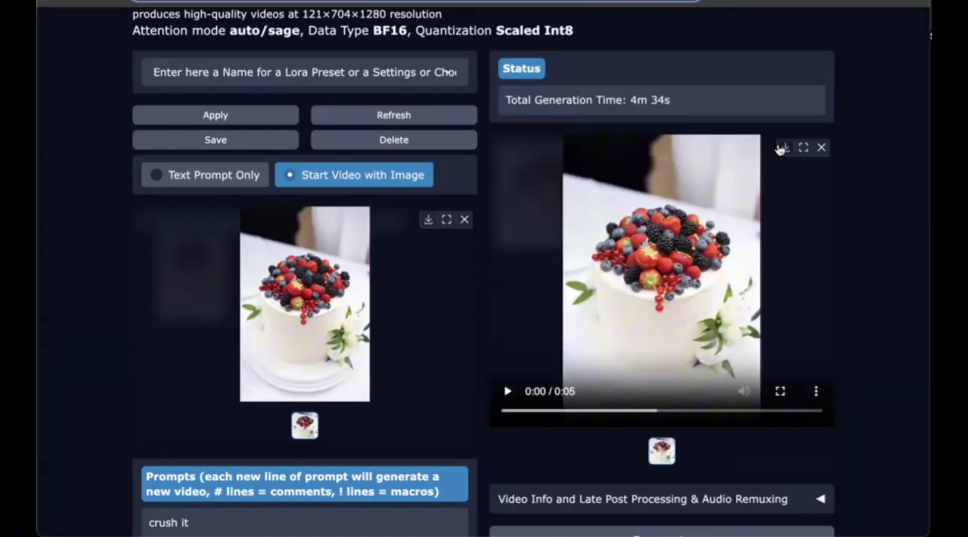
pyautogui.click(803, 147)
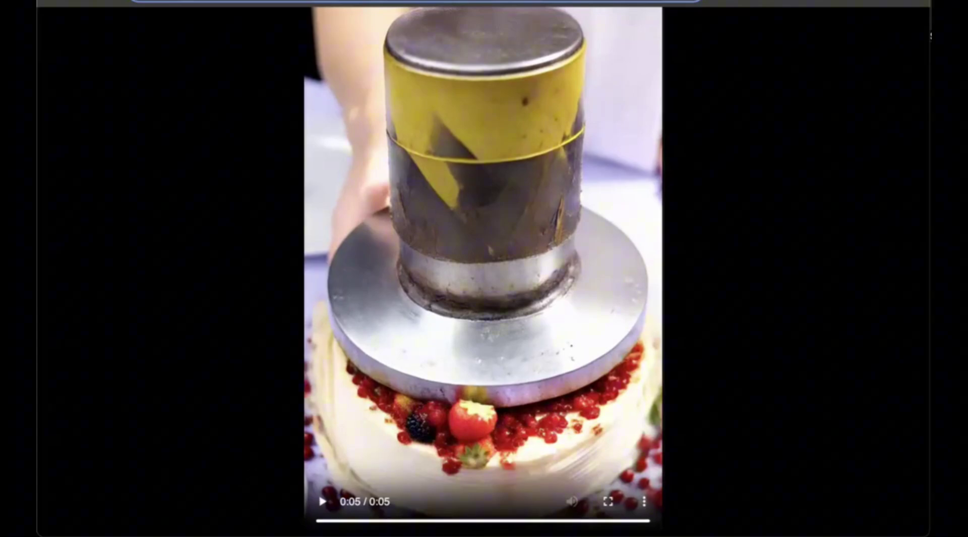
pyautogui.press('Escape')
pyautogui.scroll(-6, 423, 273)
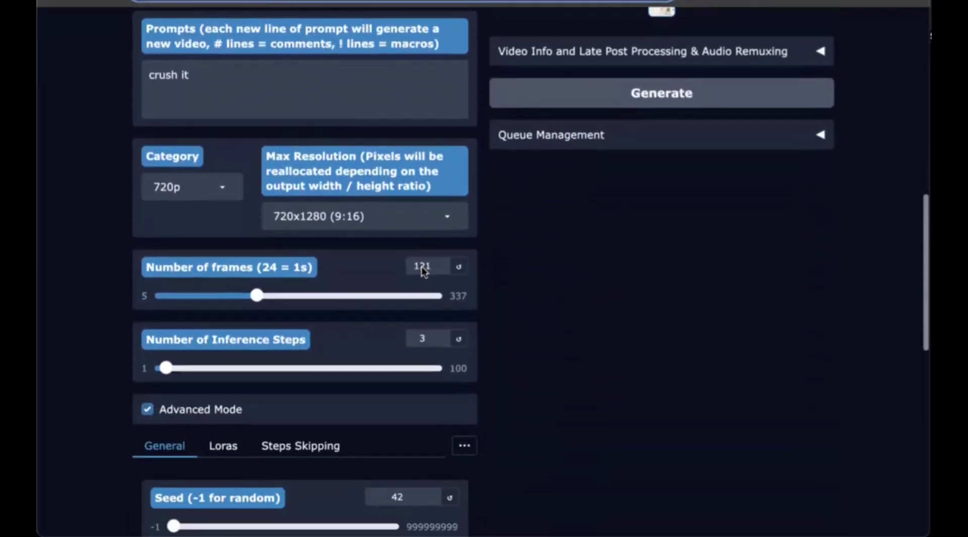
pyautogui.scroll(-5, 422, 266)
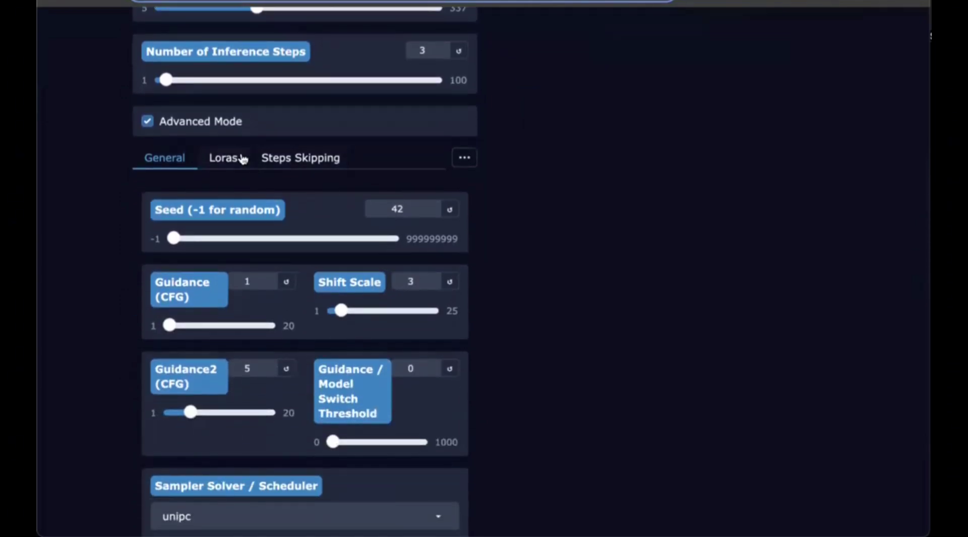
# Remove the crush_it LoRA from the activated LoRAs.
pyautogui.click(242, 158)
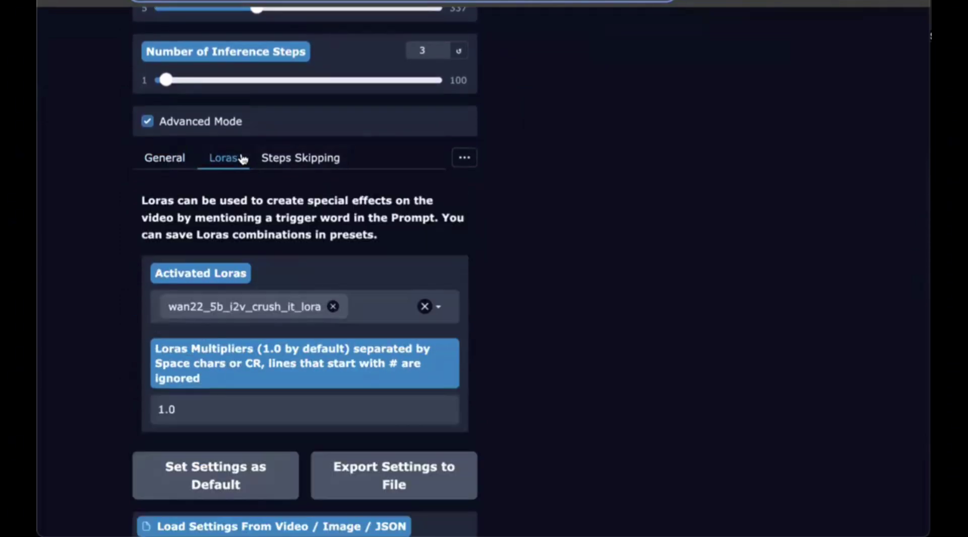
pyautogui.click(333, 307)
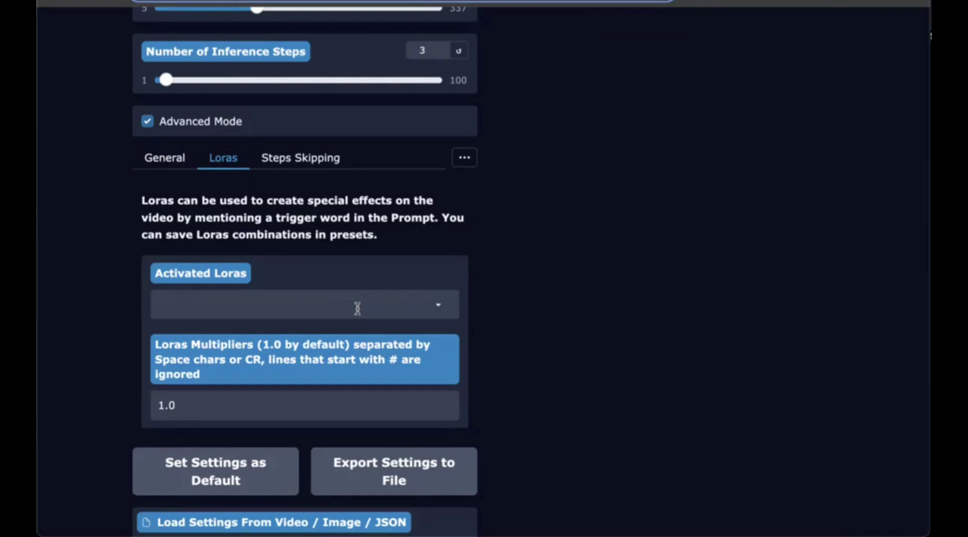
pyautogui.click(191, 403)
# Play the second cake video, generated without the LoRA in 1m 13s, enlarged.
pyautogui.scroll(10, 484, 273)
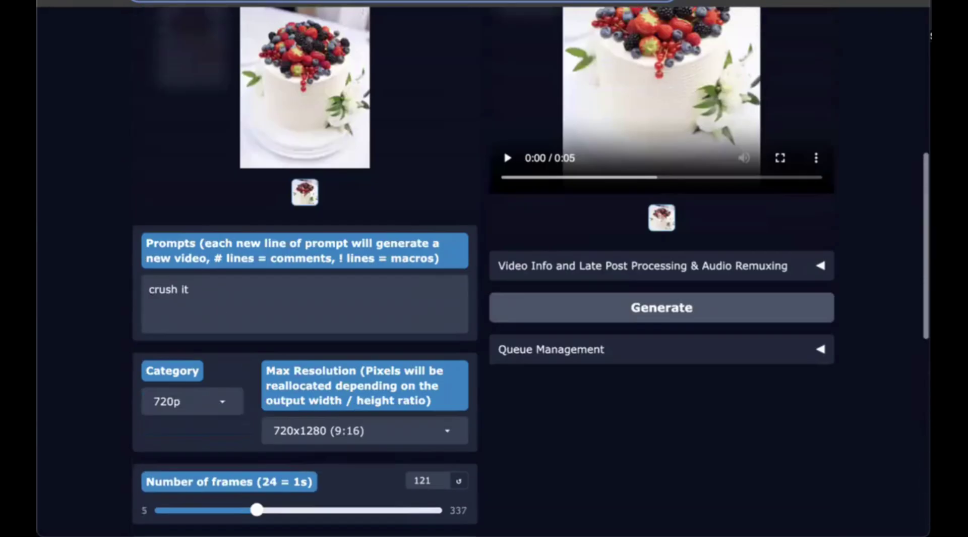
pyautogui.scroll(2, 519, 417)
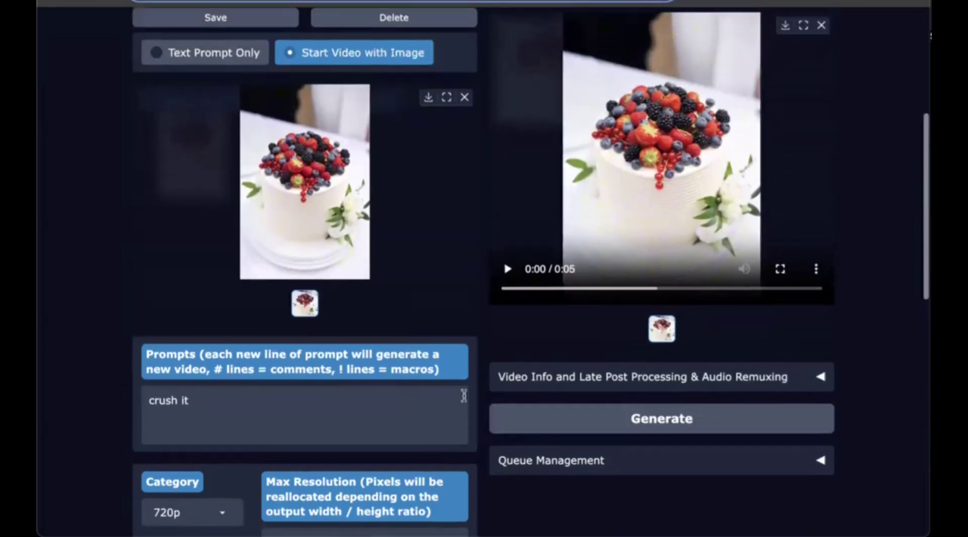
pyautogui.scroll(5, 474, 318)
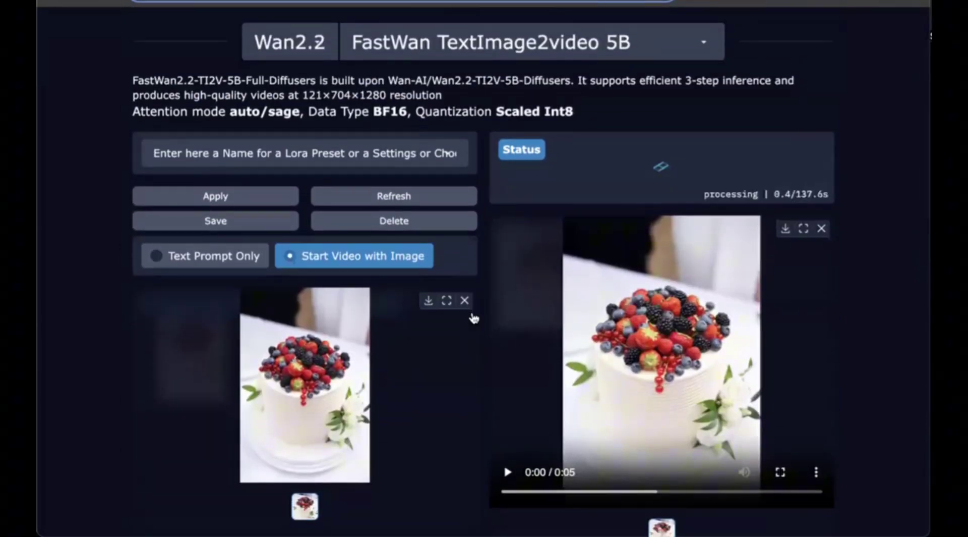
pyautogui.scroll(-1, 474, 317)
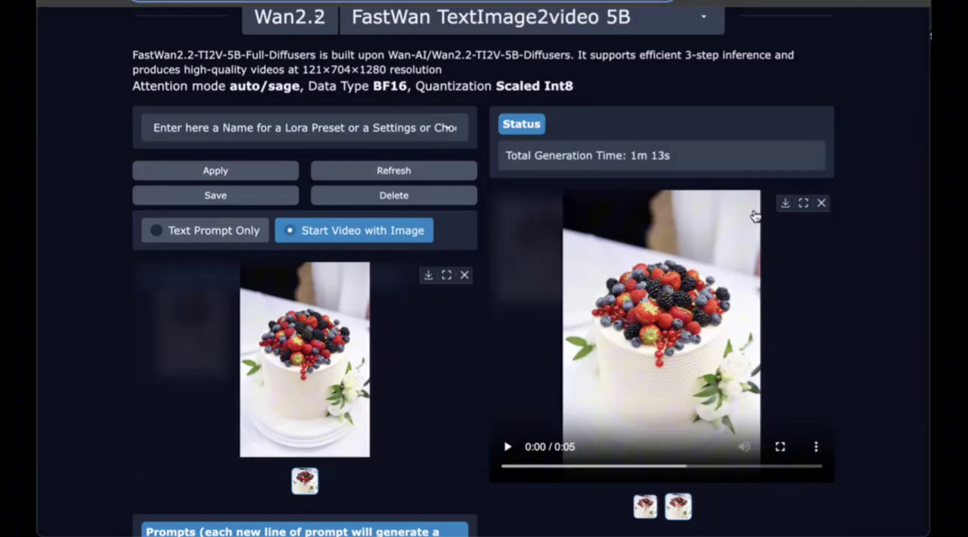
pyautogui.click(785, 204)
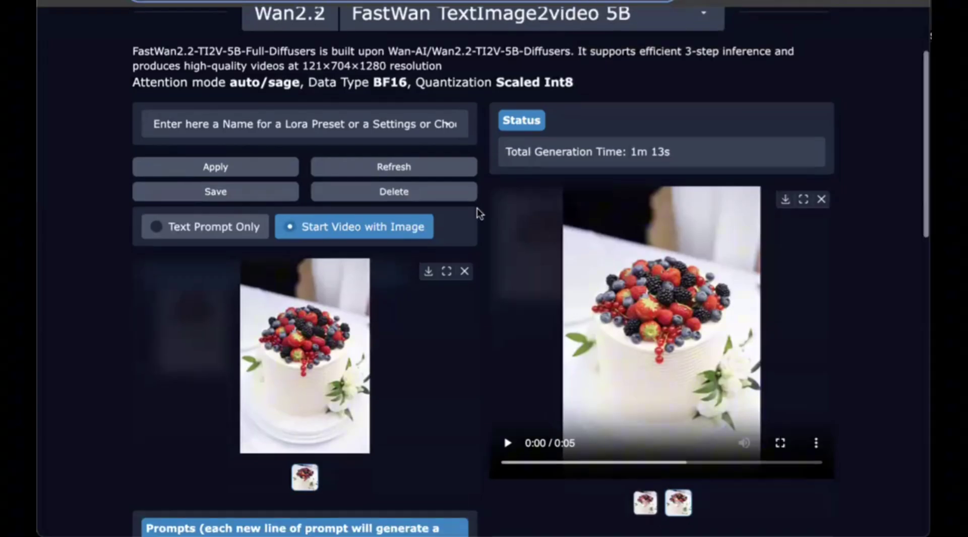
pyautogui.scroll(-5, 477, 208)
# Reactivate wan22_5b_i2v_crush_it_lora at multiplier 2.0 and start a new generation.
pyautogui.scroll(-4, 477, 208)
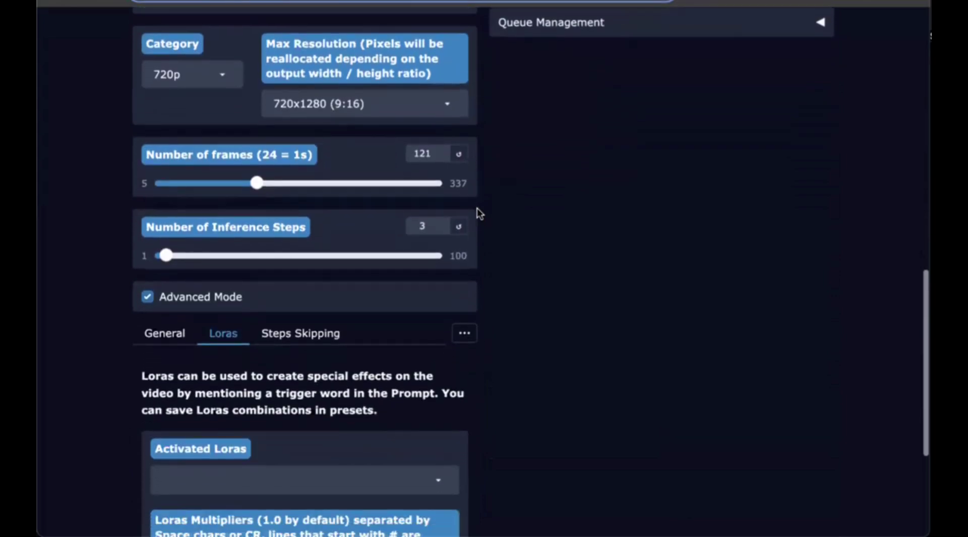
pyautogui.click(434, 344)
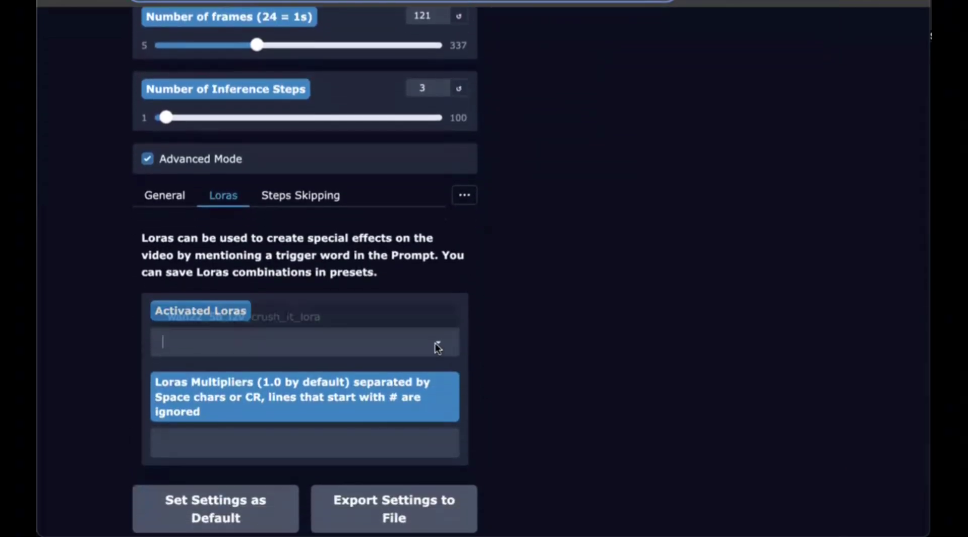
pyautogui.click(337, 314)
pyautogui.scroll(-2, 337, 313)
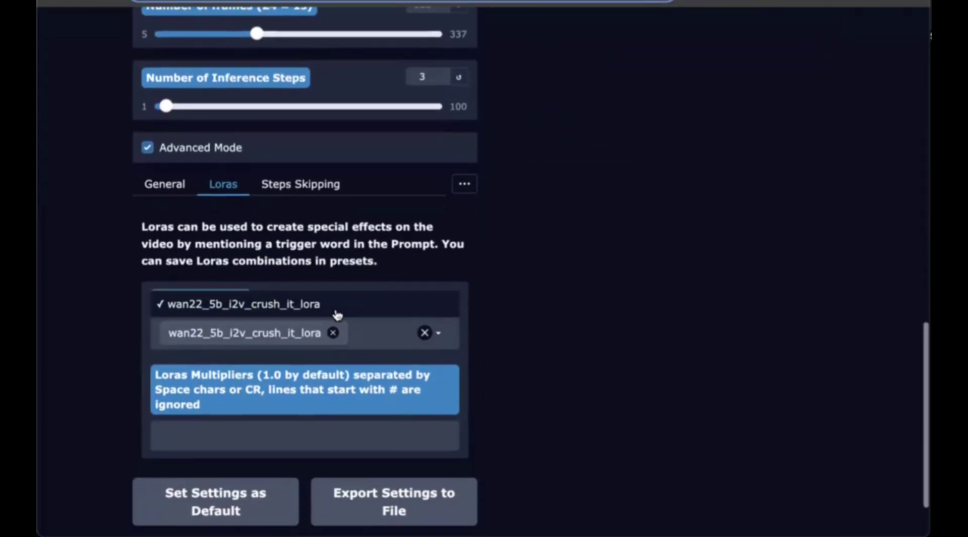
pyautogui.click(277, 367)
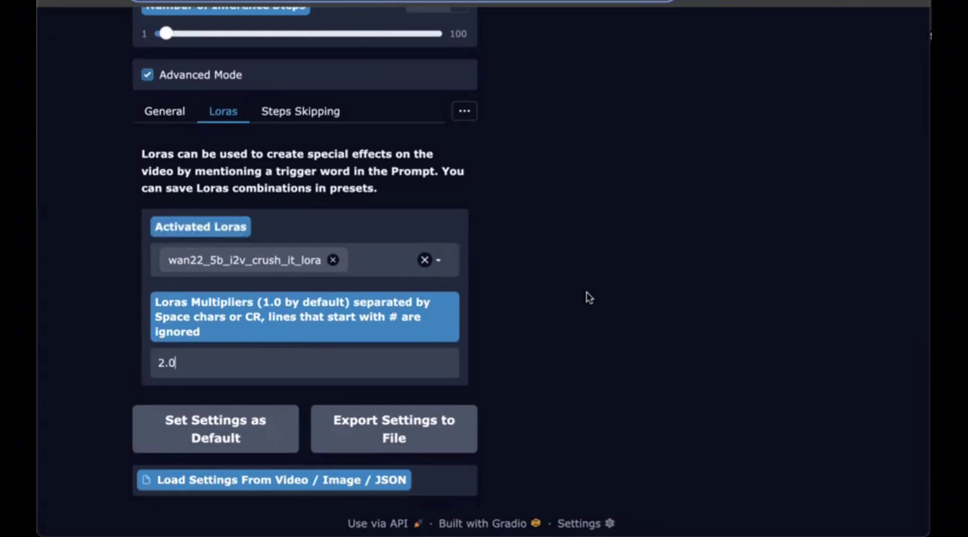
pyautogui.scroll(14, 586, 294)
pyautogui.scroll(1, 588, 298)
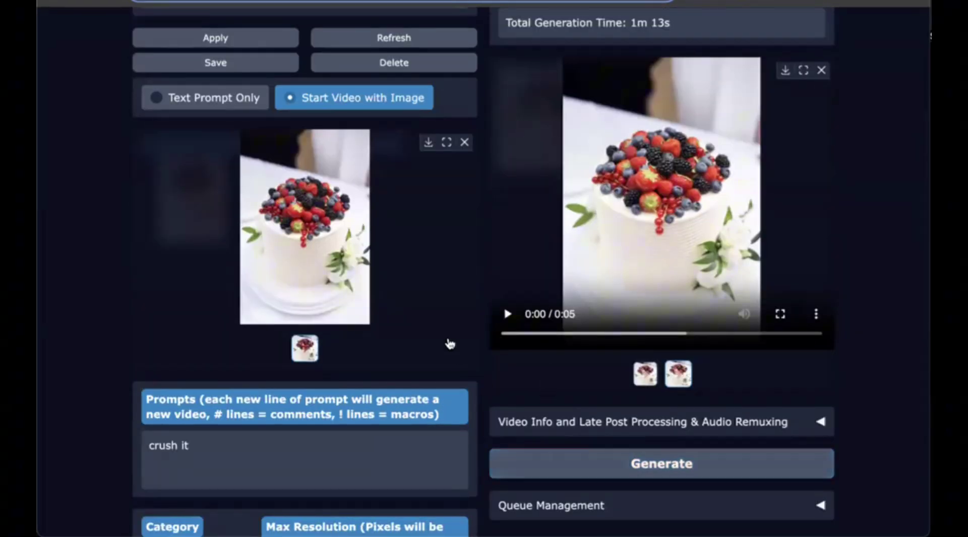
pyautogui.scroll(2, 450, 344)
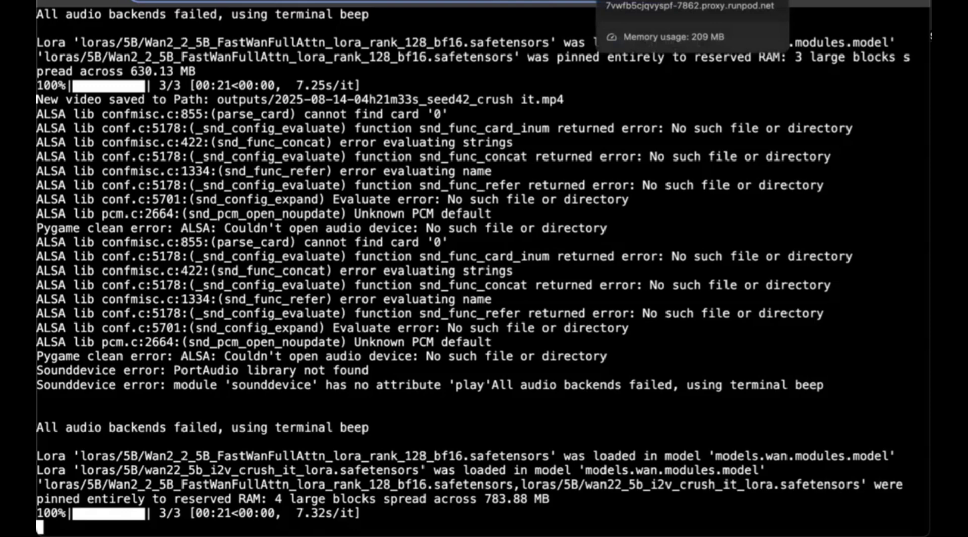
# Go back from the terminal log to Wan2GP to view the third cake video.
pyautogui.click(613, 6)
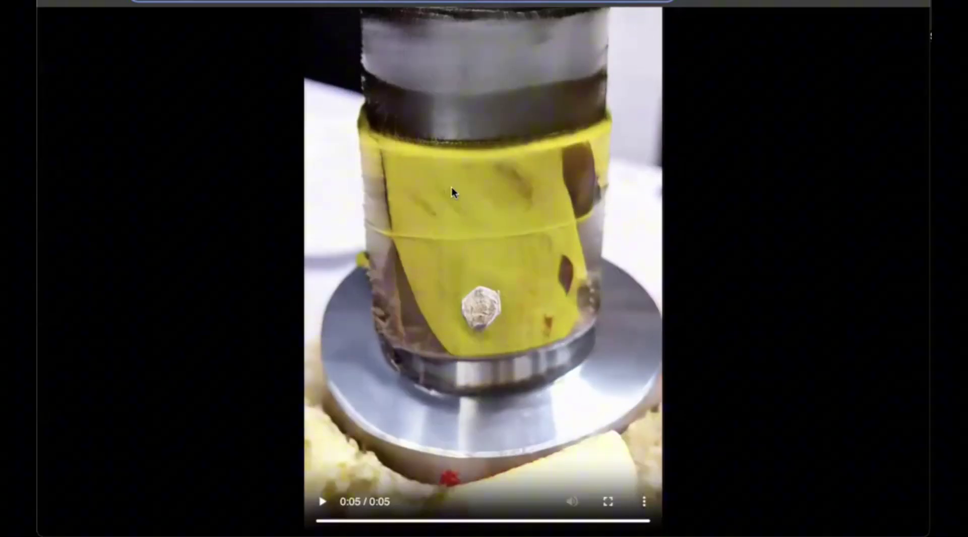
pyautogui.click(644, 502)
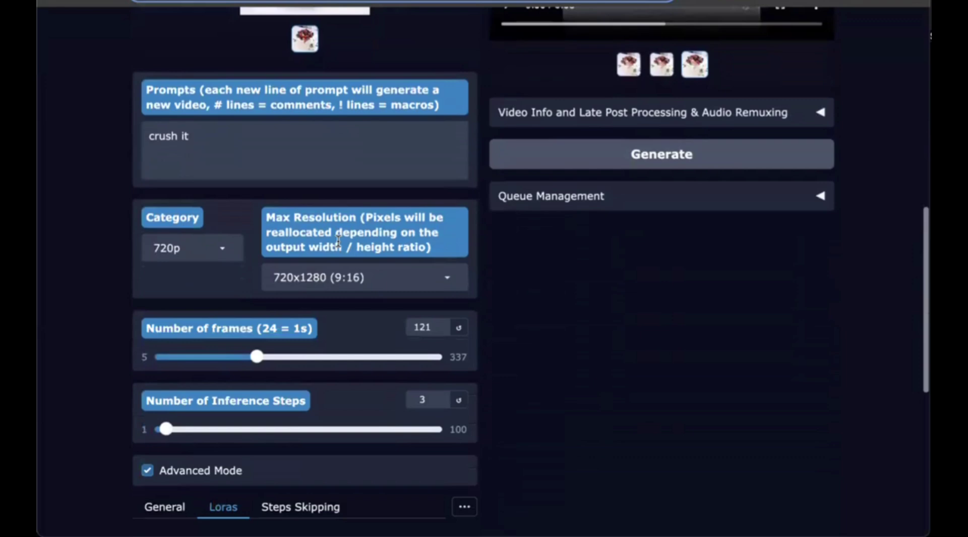
pyautogui.scroll(-5, 338, 239)
pyautogui.scroll(-2, 337, 239)
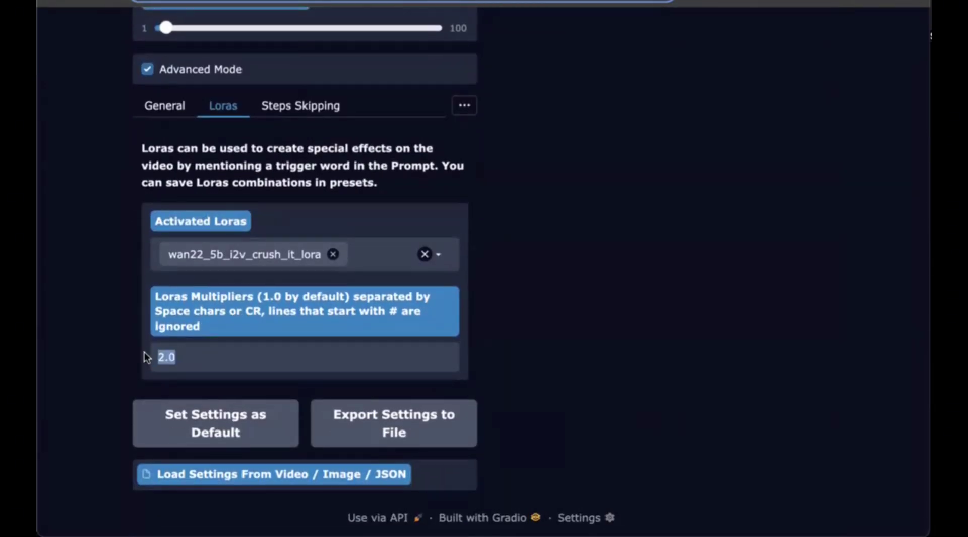
# Set the LoRA multiplier to 1 and generate a video from the prompt 'slice the cake'.
pyautogui.write('1')
pyautogui.scroll(10, 144, 352)
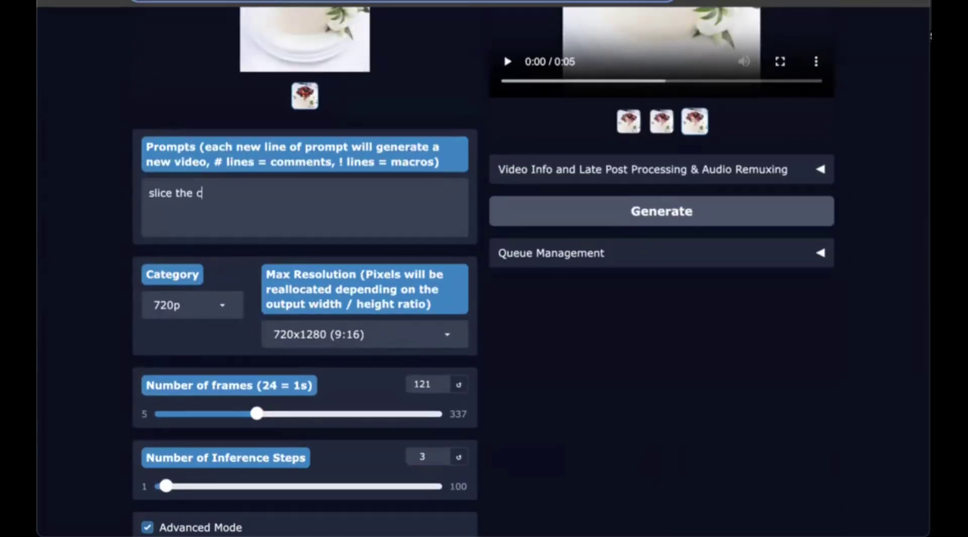
pyautogui.scroll(8, 403, 348)
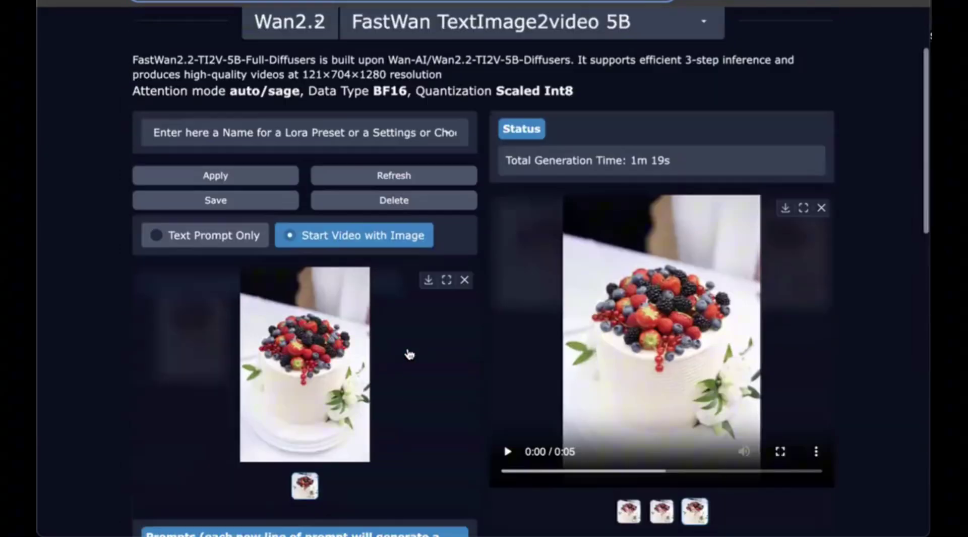
pyautogui.scroll(-3, 409, 355)
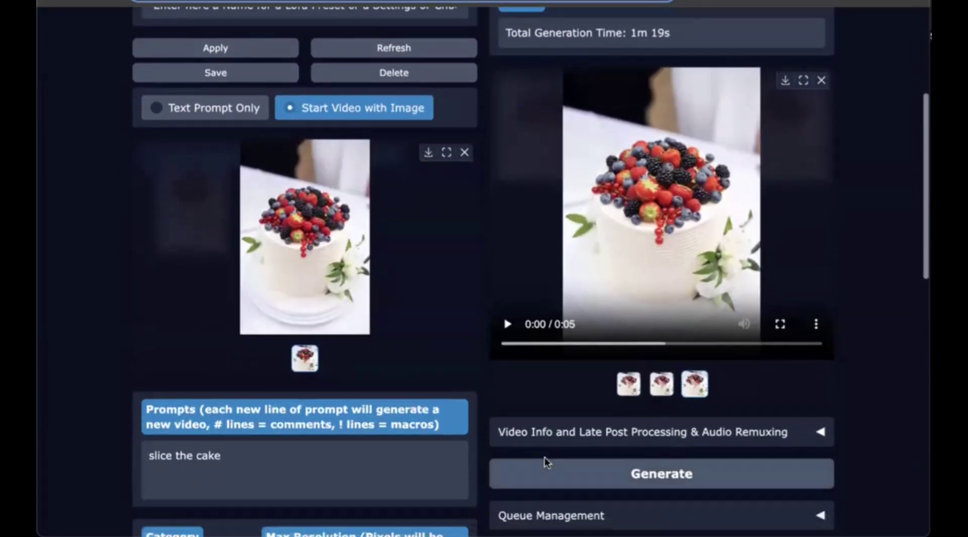
pyautogui.click(552, 468)
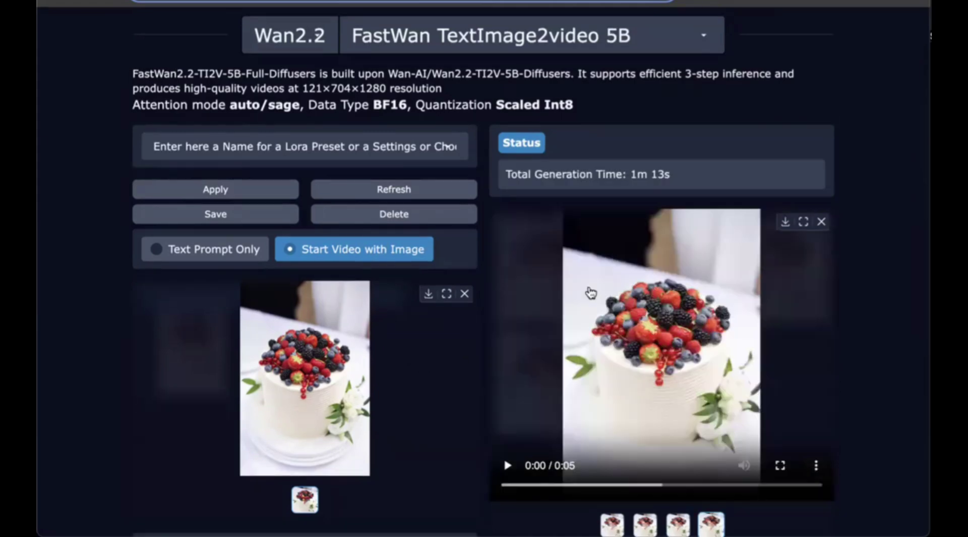
pyautogui.click(784, 222)
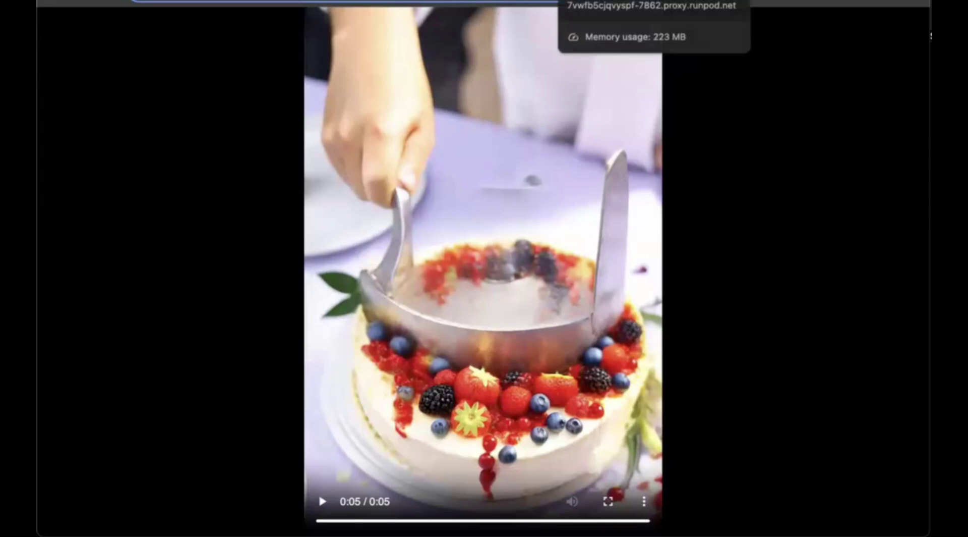
pyautogui.click(606, 2)
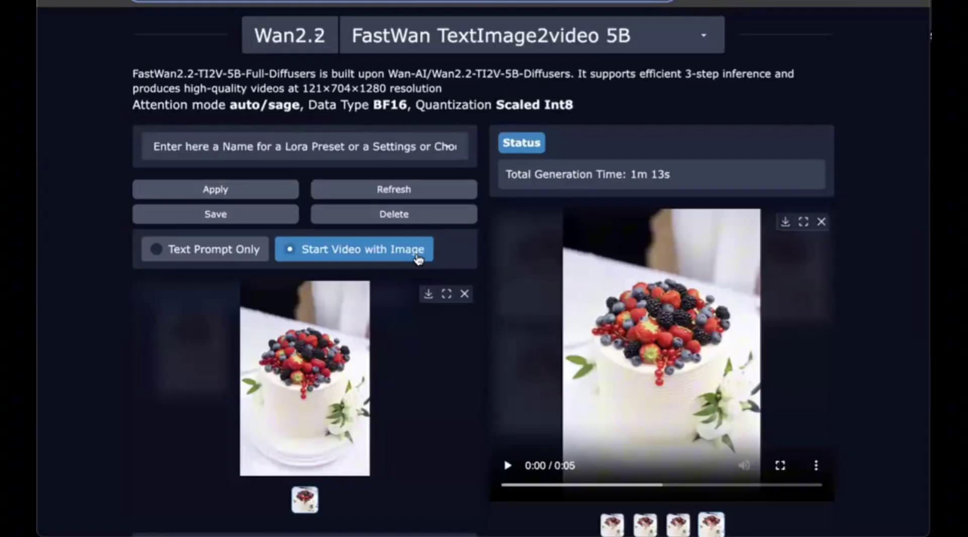
# Replace the prompt 'slice the cake' with 'crush it'.
pyautogui.scroll(-1, 415, 346)
pyautogui.scroll(-7, 415, 346)
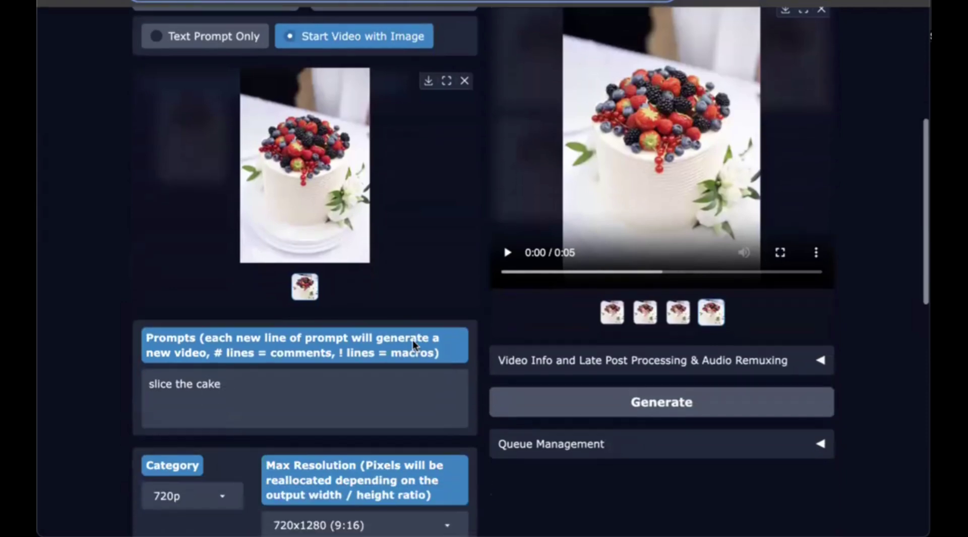
pyautogui.tripleClick(214, 222)
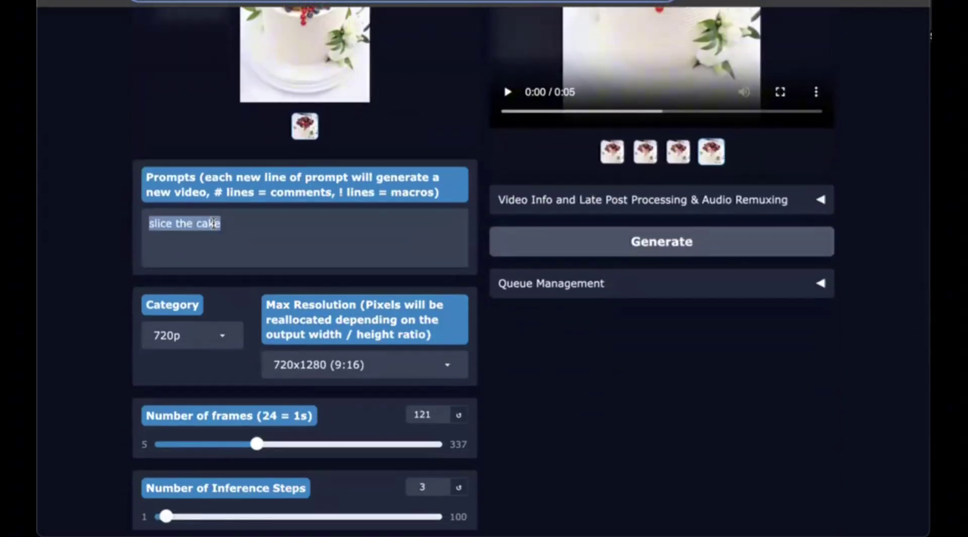
pyautogui.write('crush it')
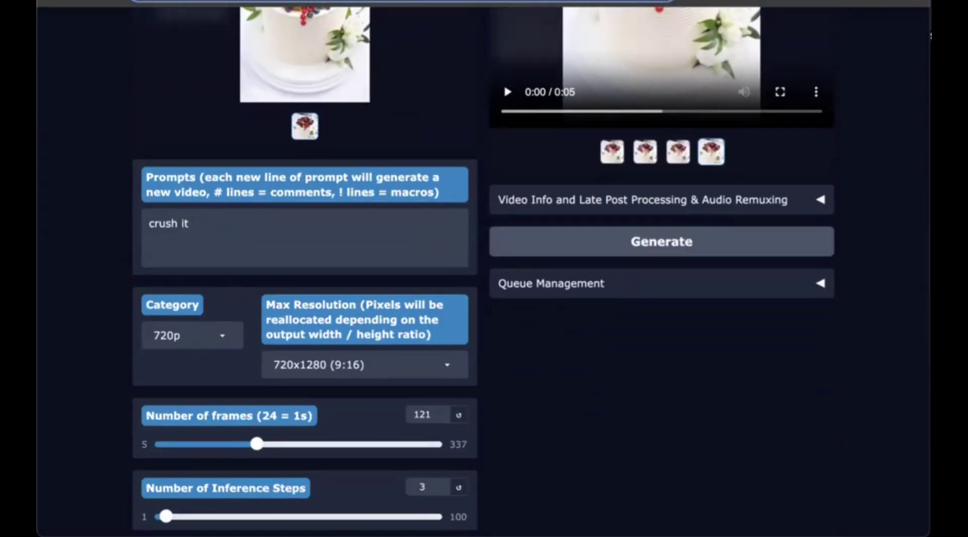
pyautogui.scroll(5, 484, 273)
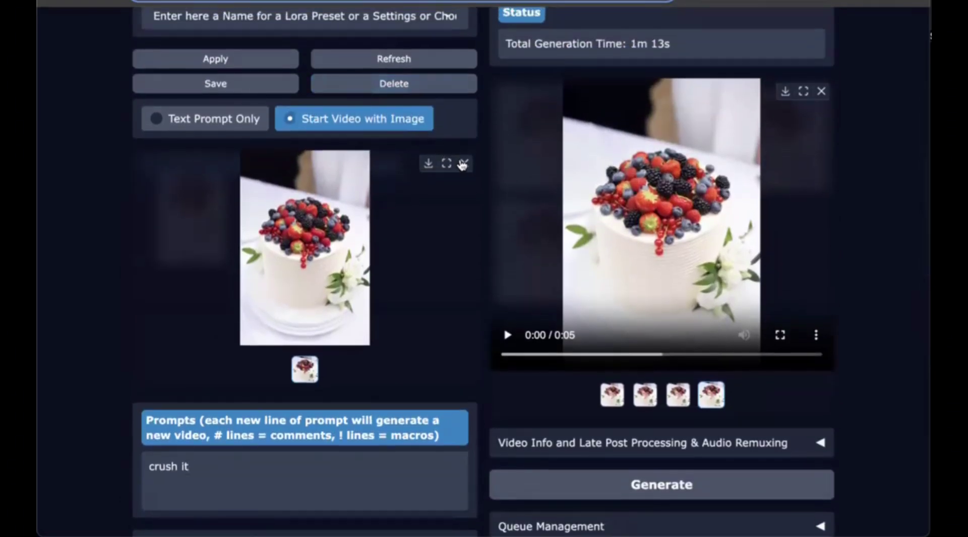
# Swap the cake start image for the green gummy bear PNG and generate a video from it.
pyautogui.click(464, 163)
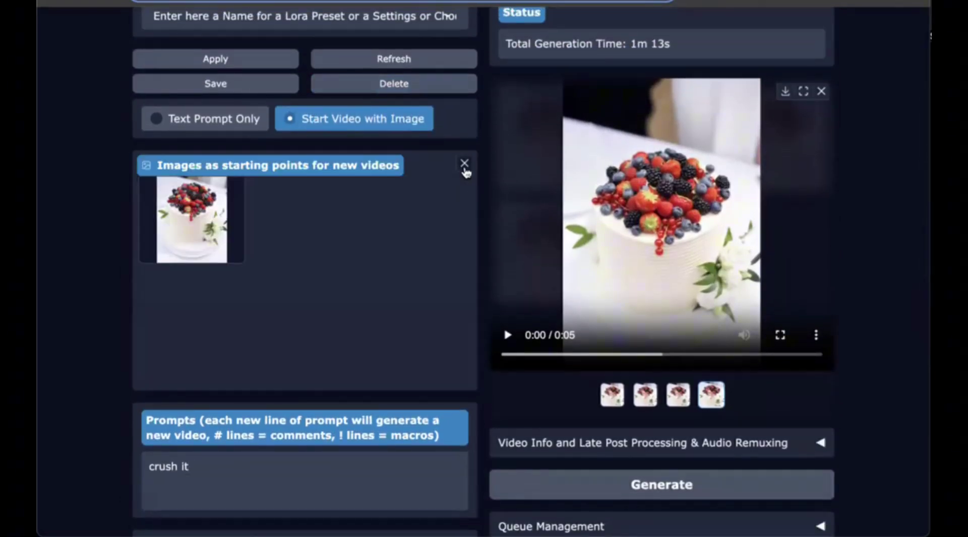
pyautogui.click(465, 164)
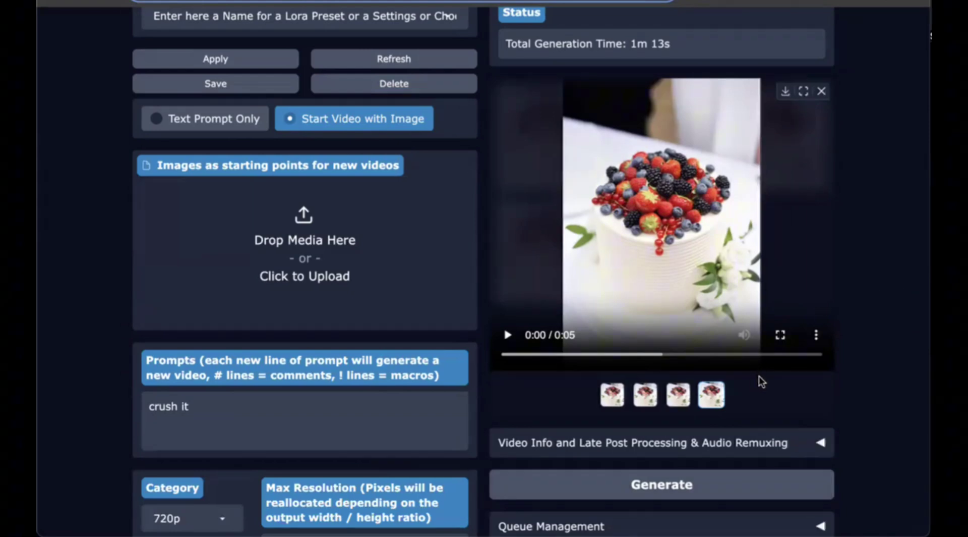
pyautogui.moveTo(712, 395); pyautogui.dragTo(474, 335)
pyautogui.moveTo(297, 235); pyautogui.dragTo(297, 235)
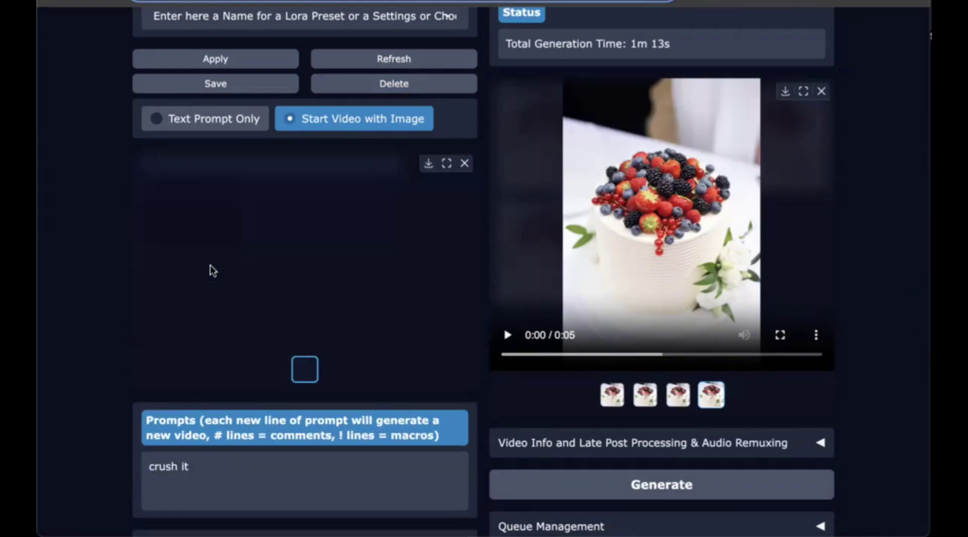
pyautogui.scroll(-9, 97, 318)
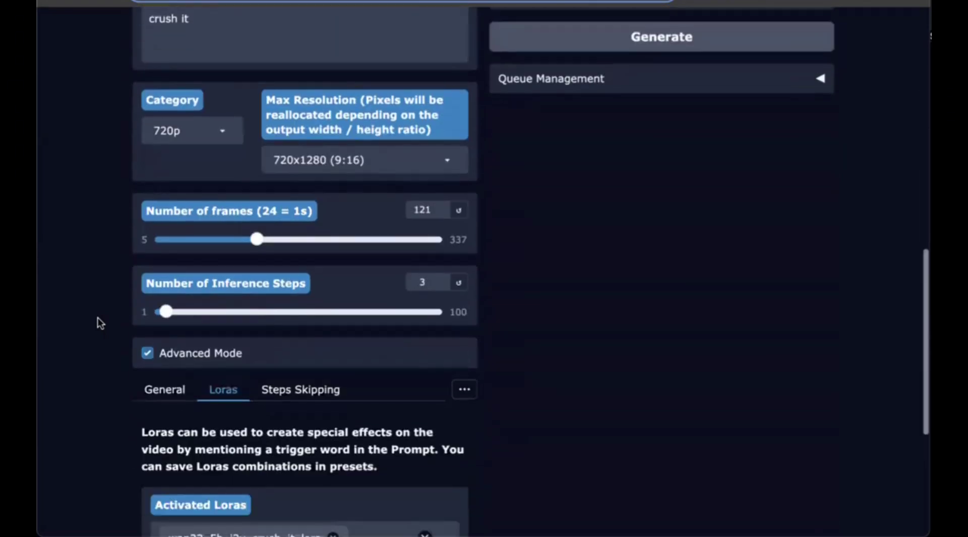
pyautogui.scroll(-5, 98, 318)
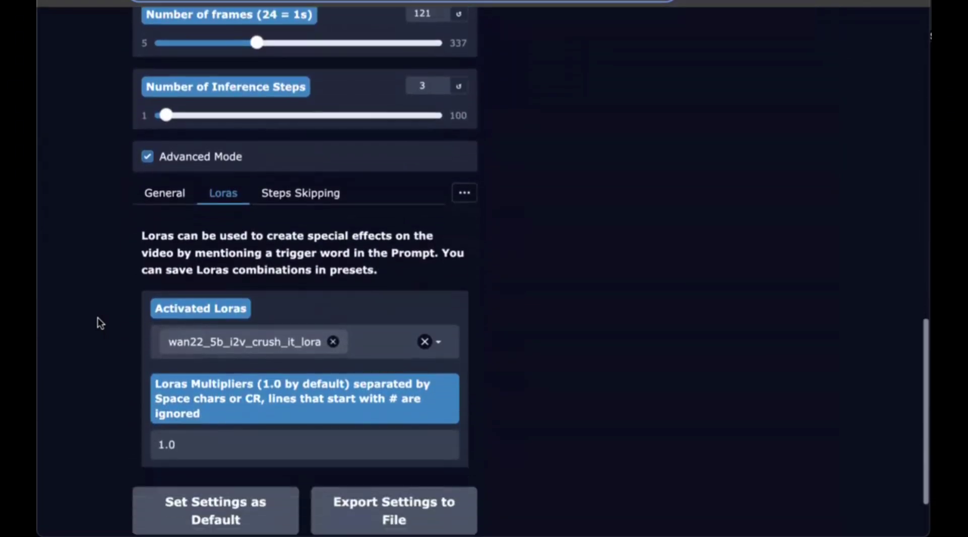
pyautogui.scroll(11, 98, 319)
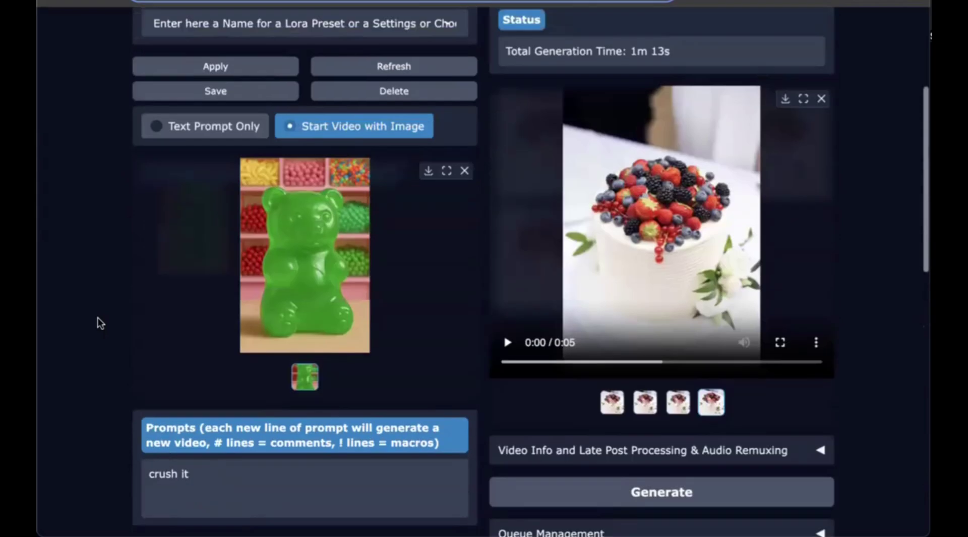
pyautogui.scroll(-2, 98, 317)
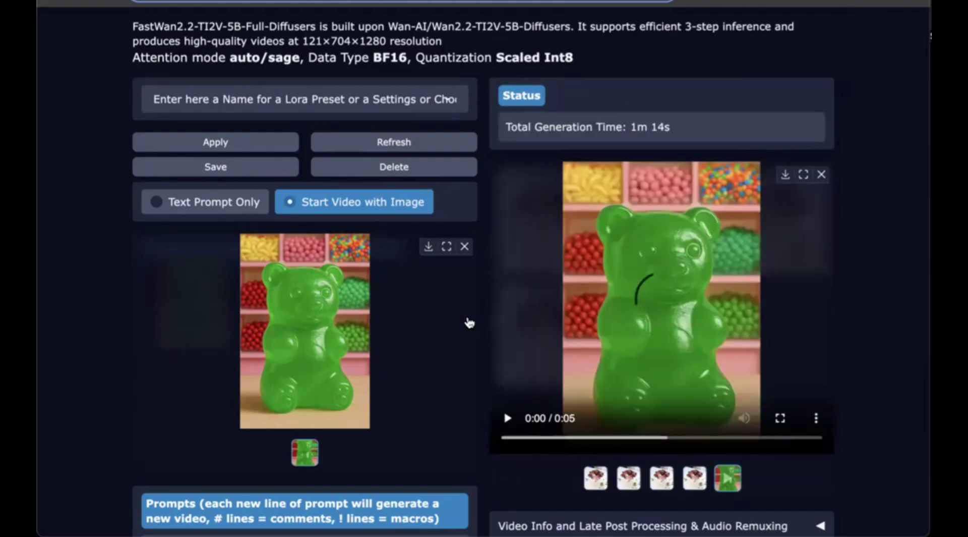
# Watch the gummy bear video full-window to the end, then close the viewer.
pyautogui.click(785, 176)
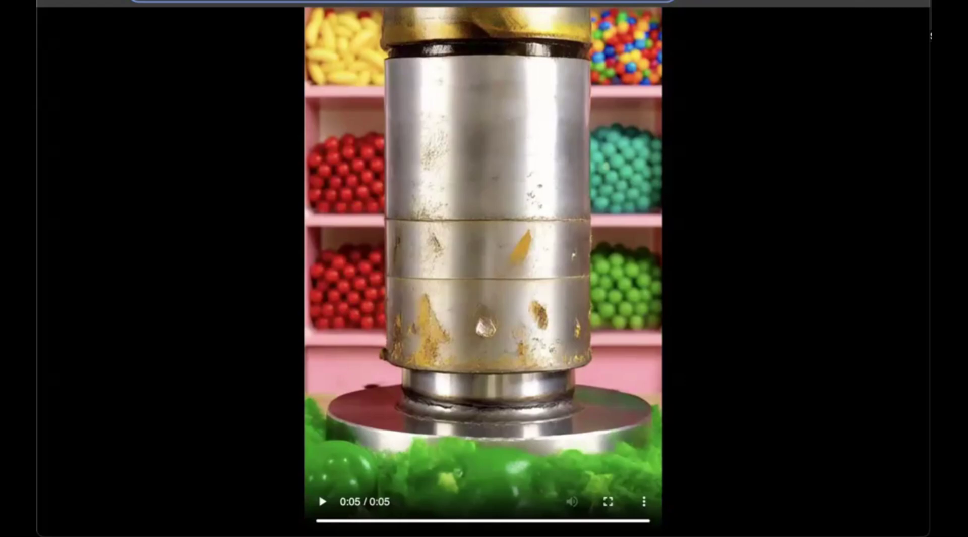
pyautogui.press('Escape')
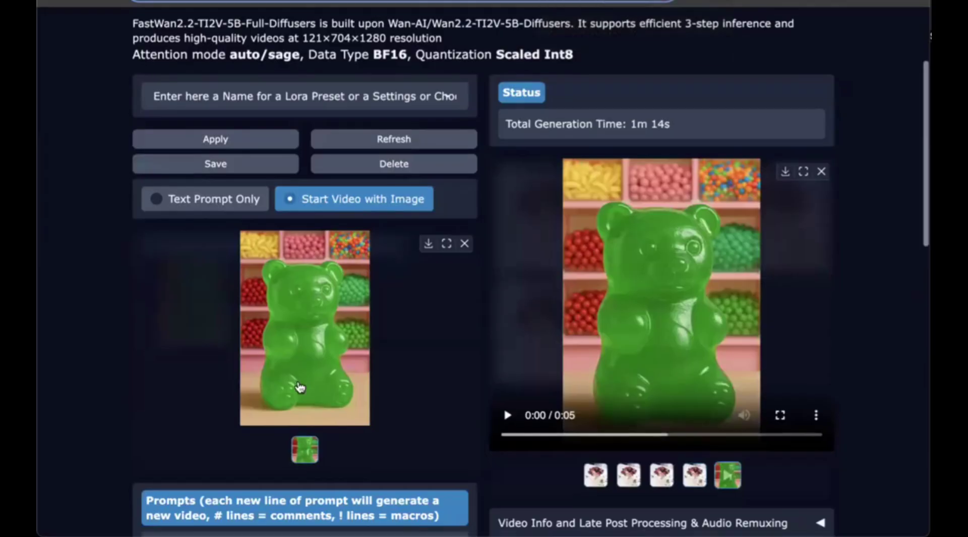
# Lower the crush_it LoRA multiplier to 0.7 and generate another gummy bear video.
pyautogui.scroll(-10, 300, 387)
pyautogui.scroll(-3, 300, 387)
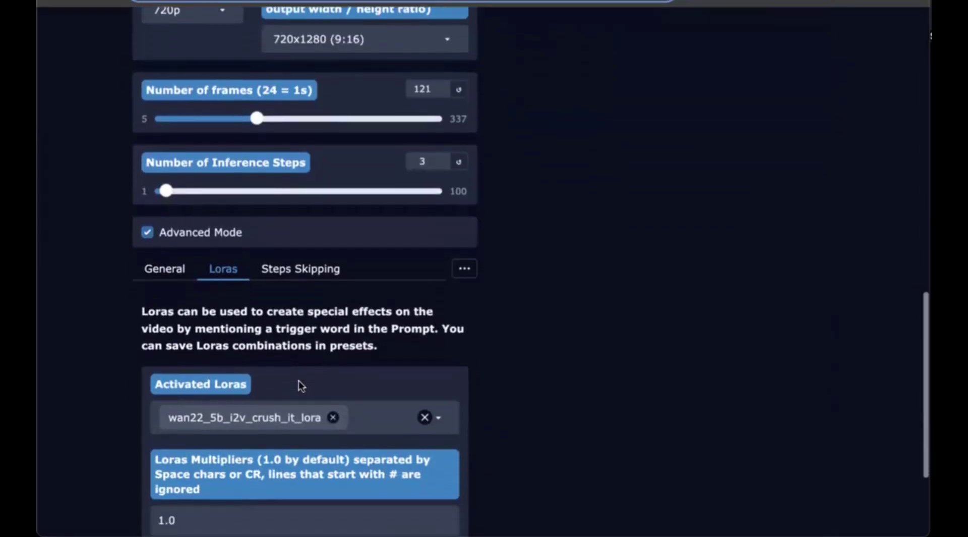
pyautogui.scroll(-3, 300, 386)
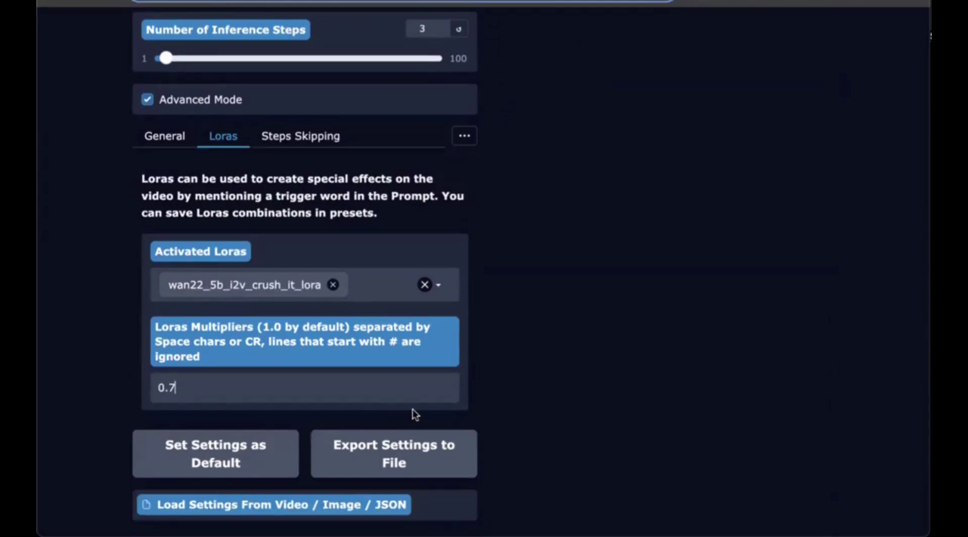
pyautogui.scroll(15, 540, 385)
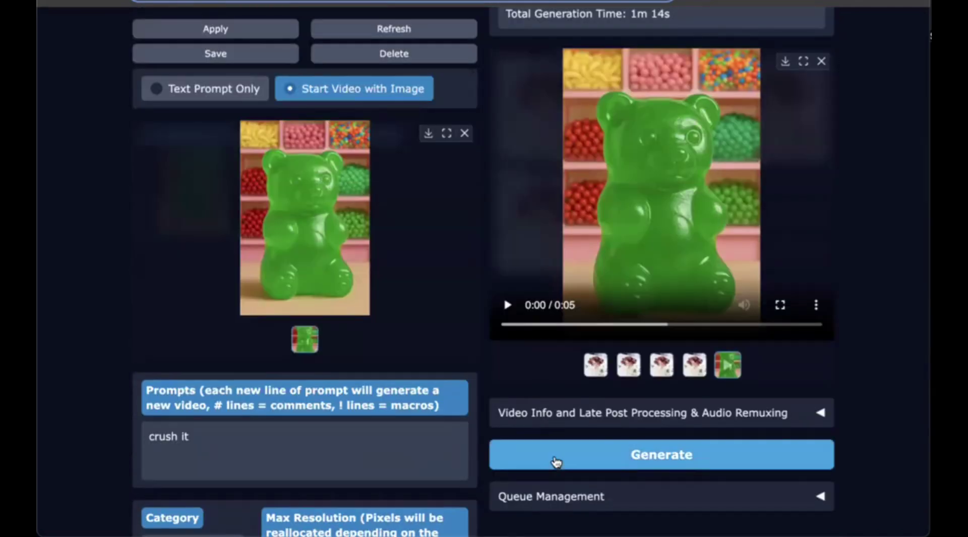
pyautogui.click(555, 460)
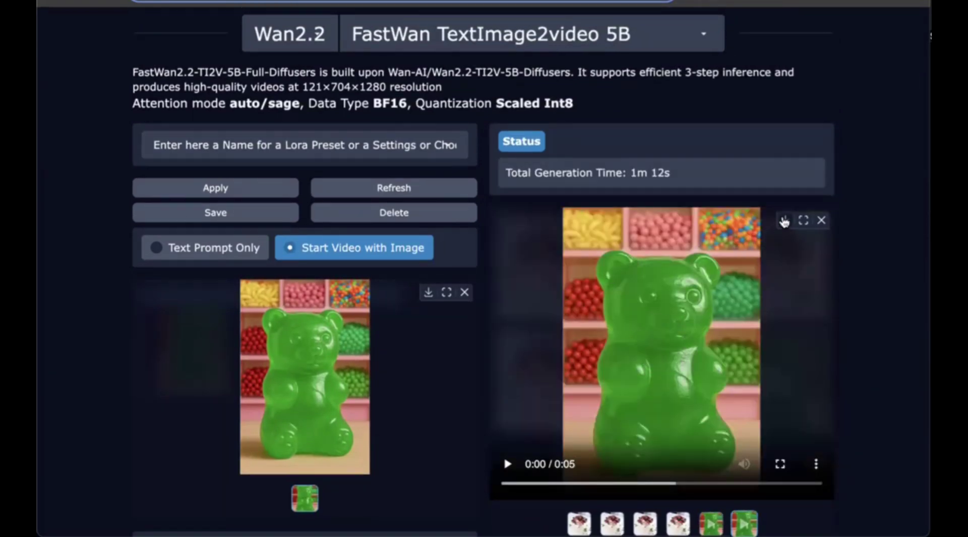
# Download the 0.7-strength gummy bear video from the full-window player.
pyautogui.click(803, 220)
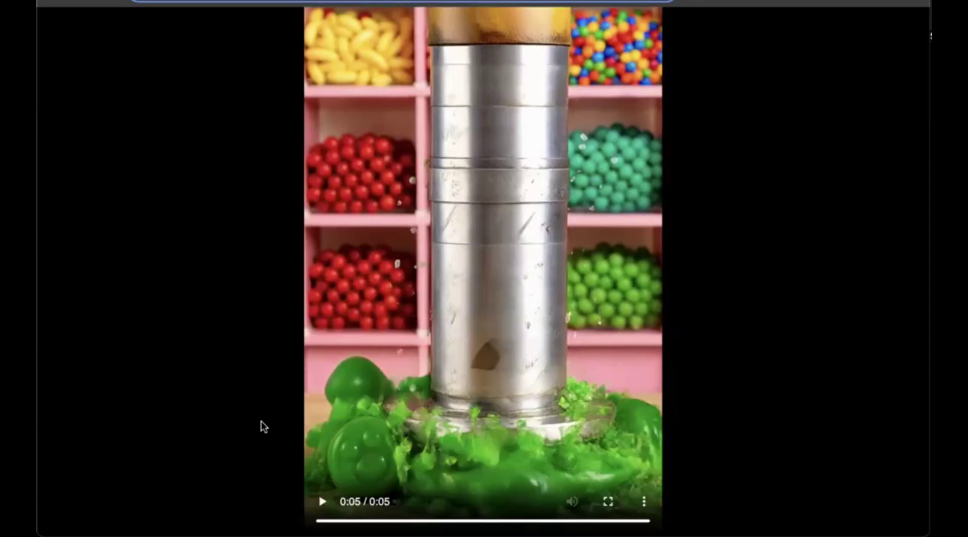
pyautogui.click(645, 503)
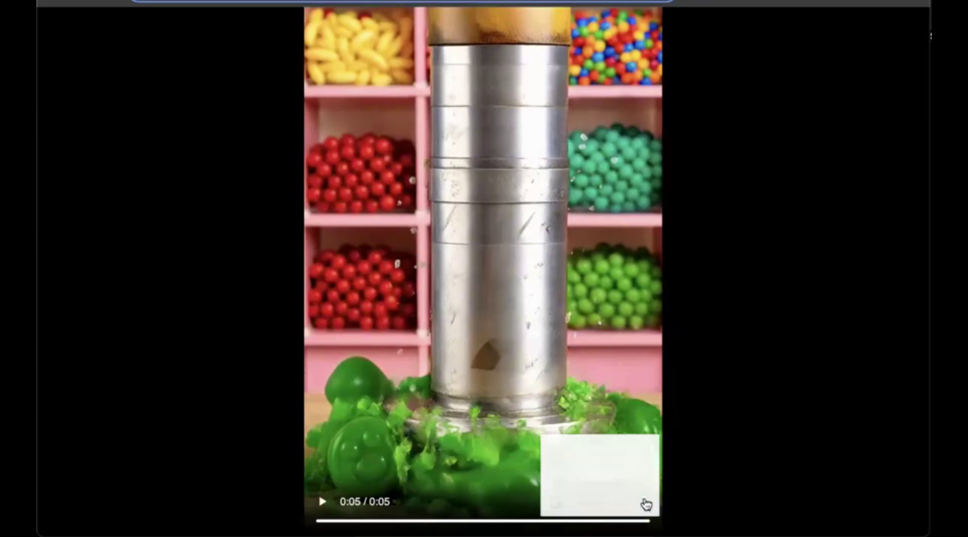
pyautogui.click(612, 433)
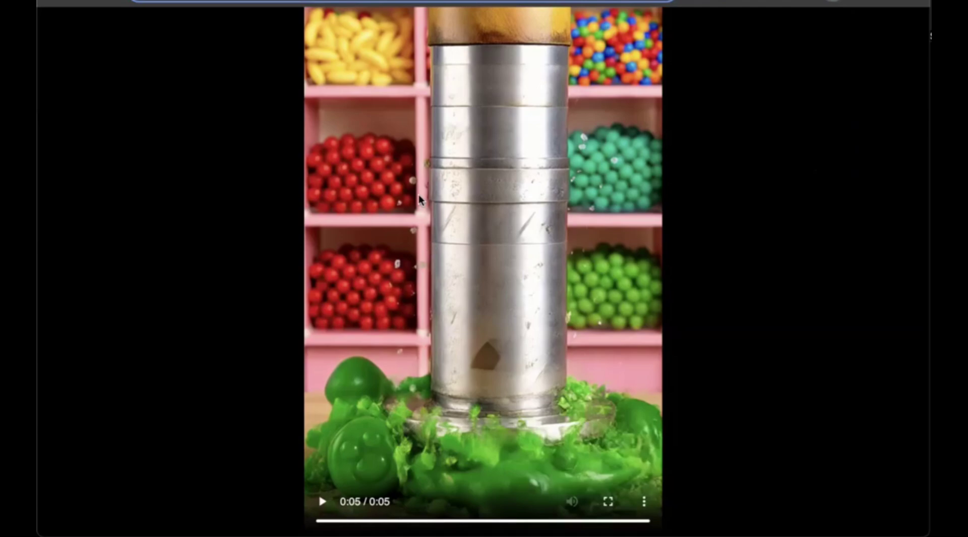
pyautogui.hotkey('ctrl', 'w')
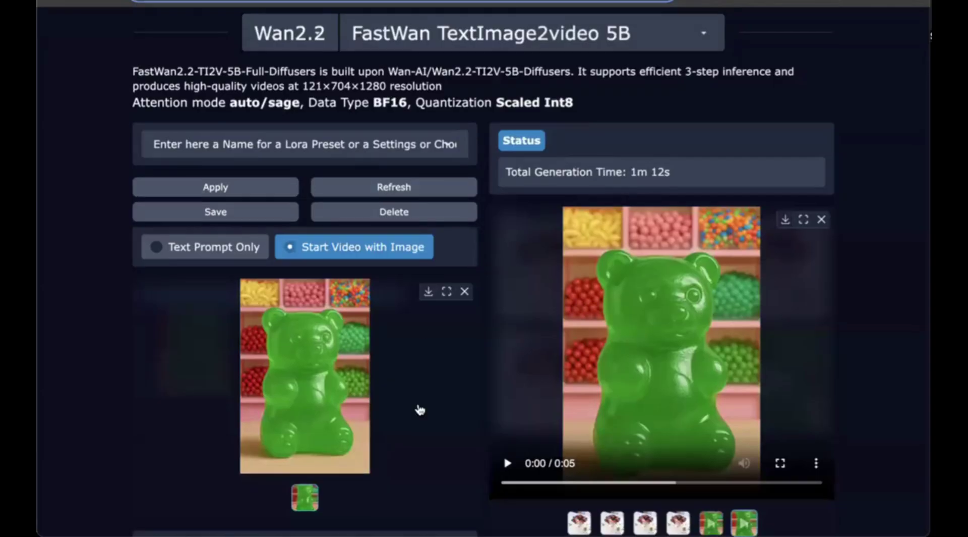
# Raise inference steps from 3 to 6 and generate a new gummy bear video.
pyautogui.scroll(-5, 420, 409)
pyautogui.scroll(-7, 419, 410)
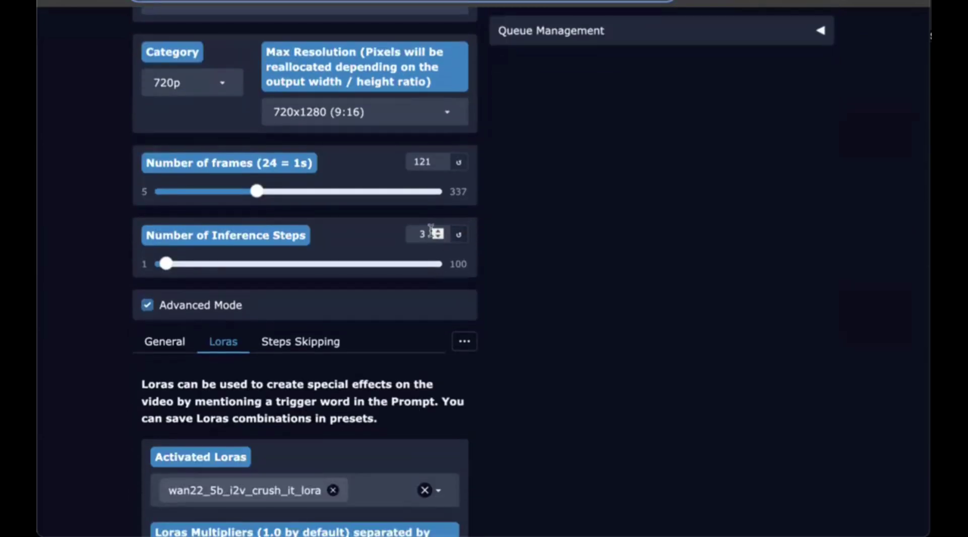
pyautogui.click(438, 232)
pyautogui.click(438, 232)
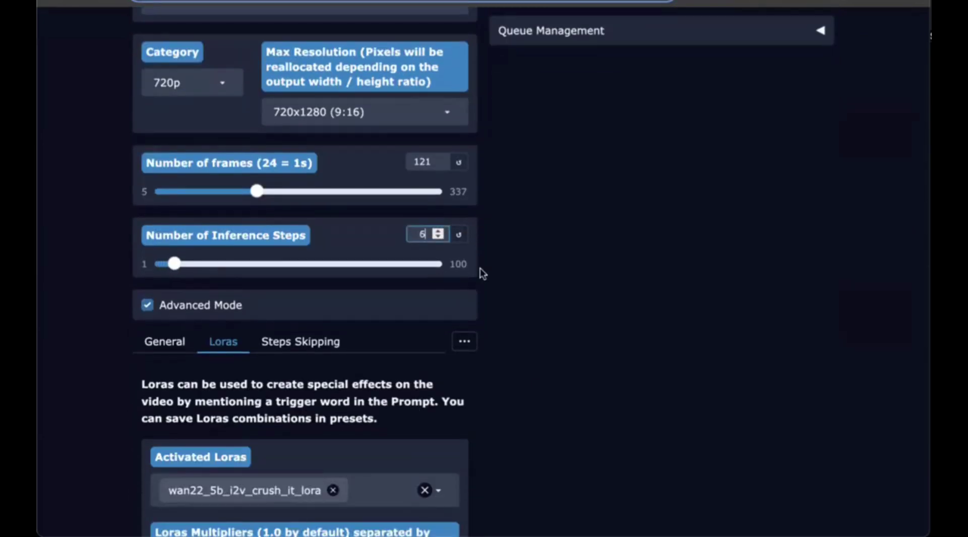
pyautogui.scroll(10, 536, 380)
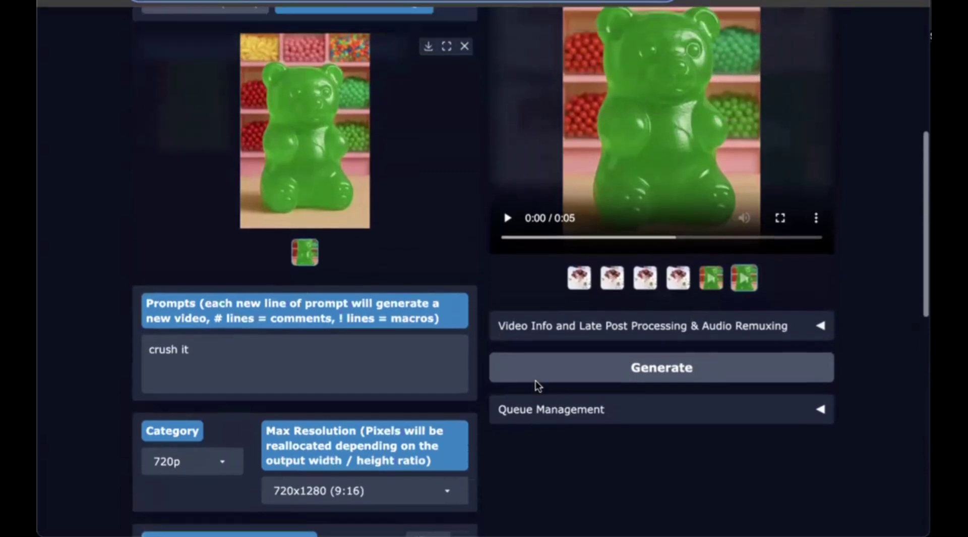
pyautogui.scroll(1, 536, 387)
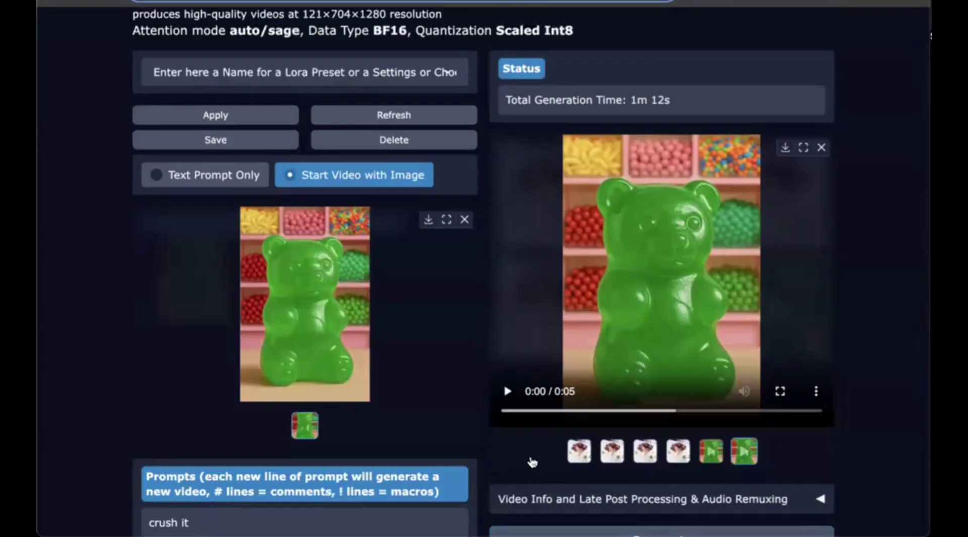
pyautogui.scroll(-1, 536, 469)
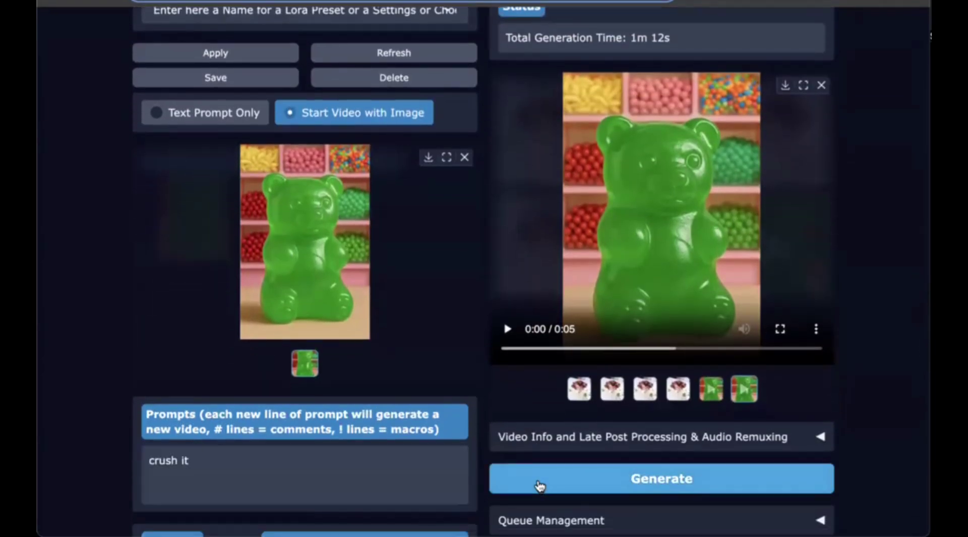
pyautogui.click(540, 485)
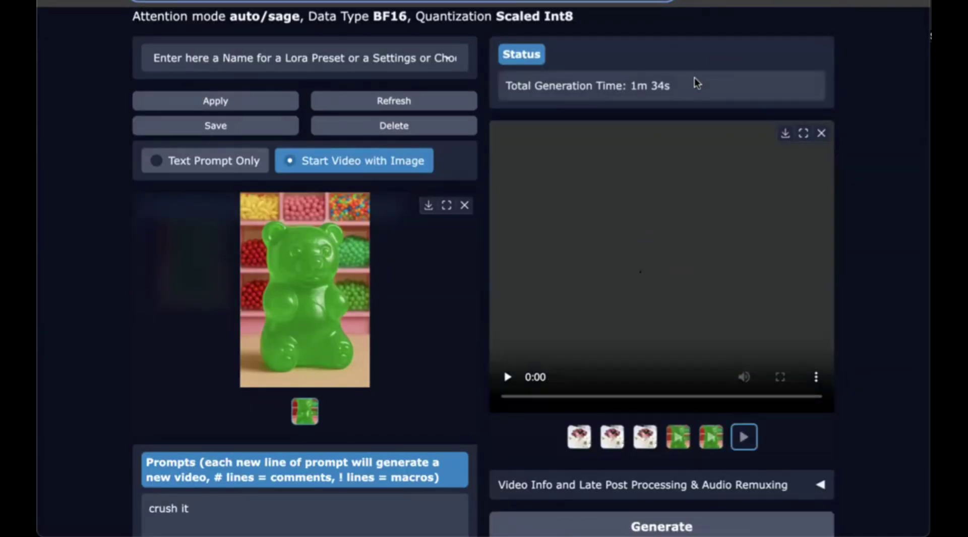
# Play the latest gummy-bear clip full-window, download it, then exit playback.
pyautogui.click(785, 134)
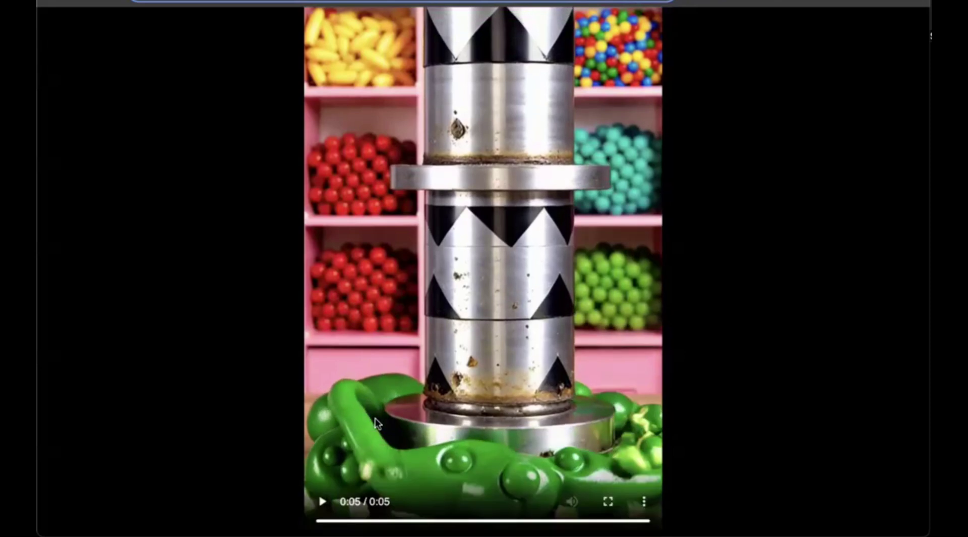
pyautogui.click(642, 510)
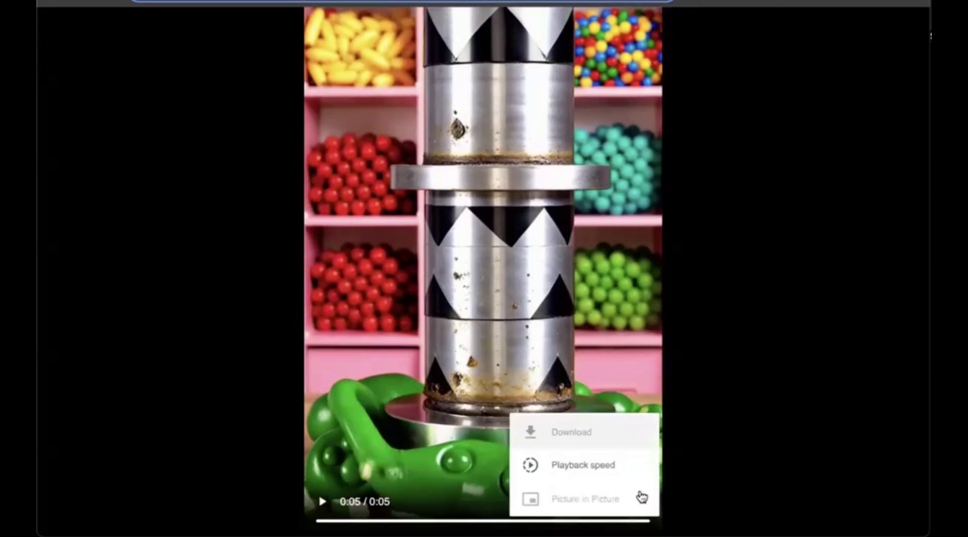
pyautogui.click(620, 430)
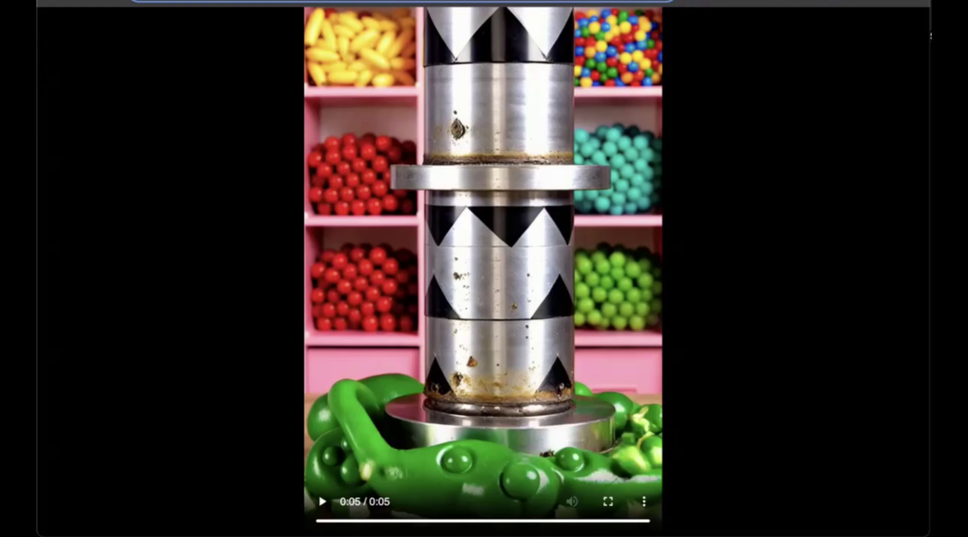
pyautogui.hotkey('ctrl', 'w')
# Switch to the TextImage2video 5B model and start the video from the gummy bear image.
pyautogui.scroll(3, 491, 205)
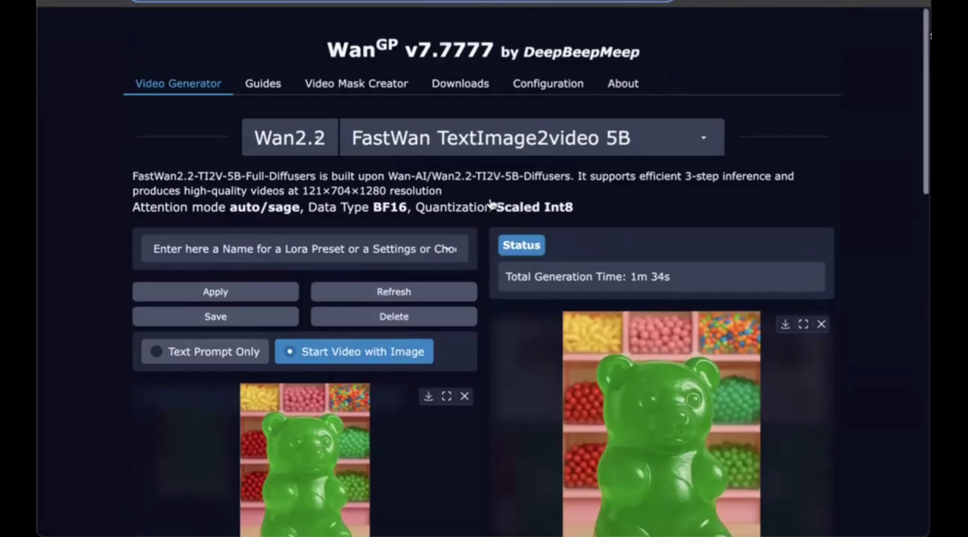
pyautogui.click(476, 133)
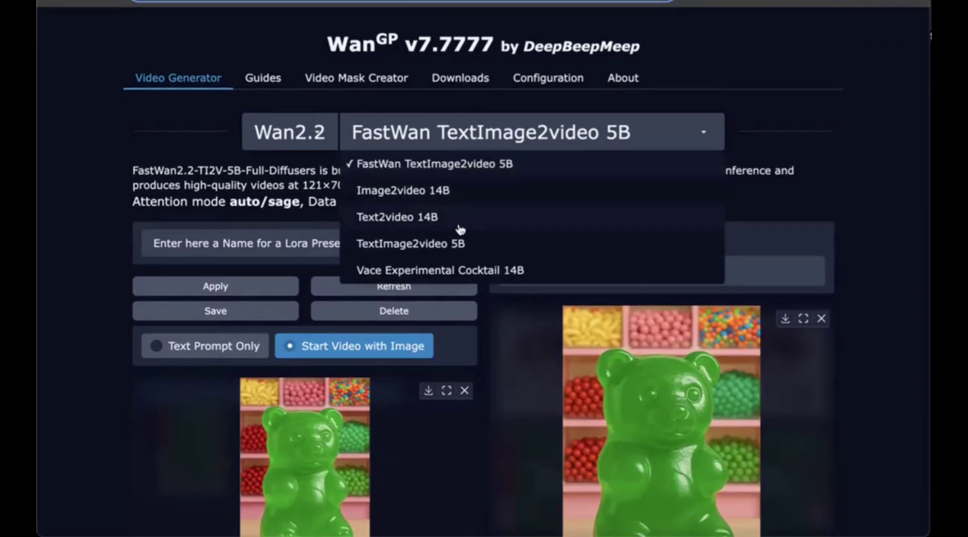
pyautogui.click(459, 243)
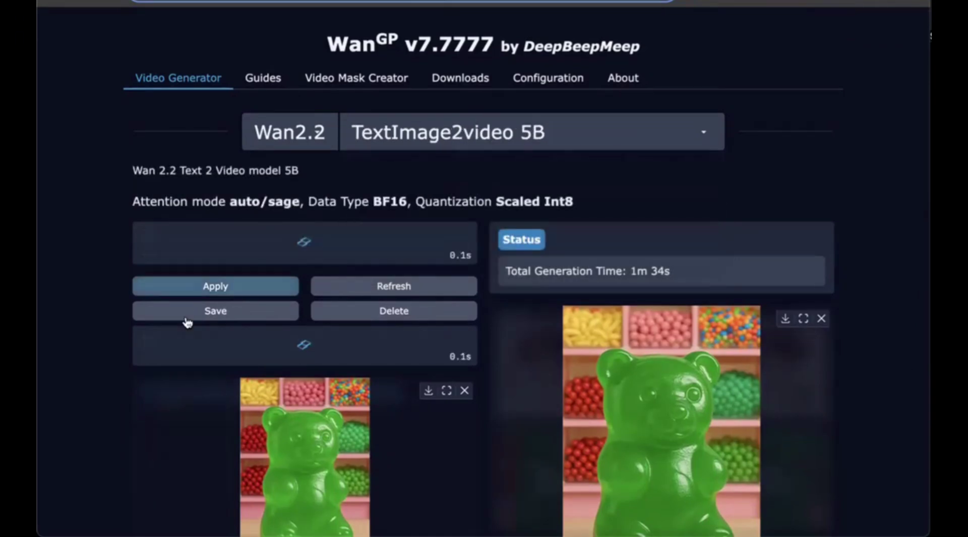
pyautogui.scroll(-2, 156, 404)
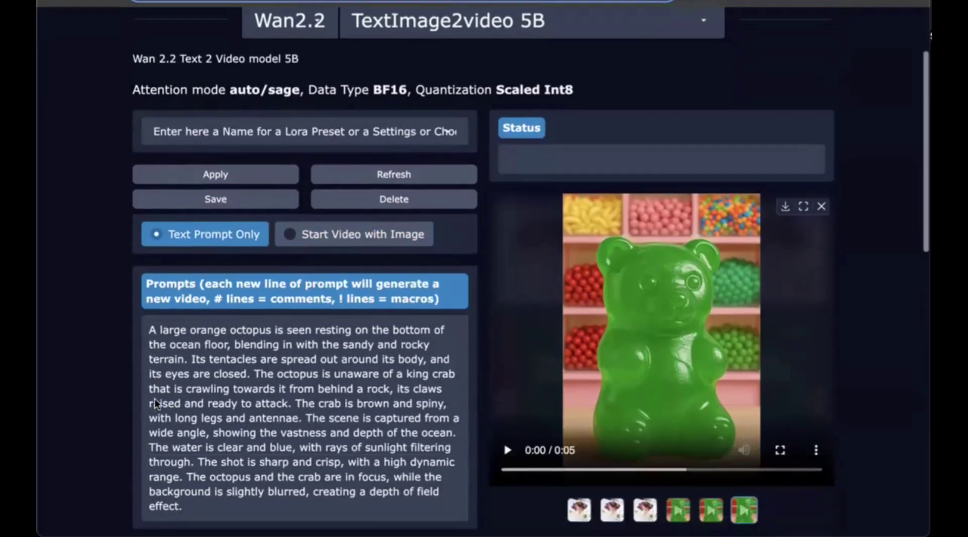
pyautogui.click(302, 233)
pyautogui.scroll(-2, 108, 367)
pyautogui.moveTo(108, 368); pyautogui.dragTo(328, 272)
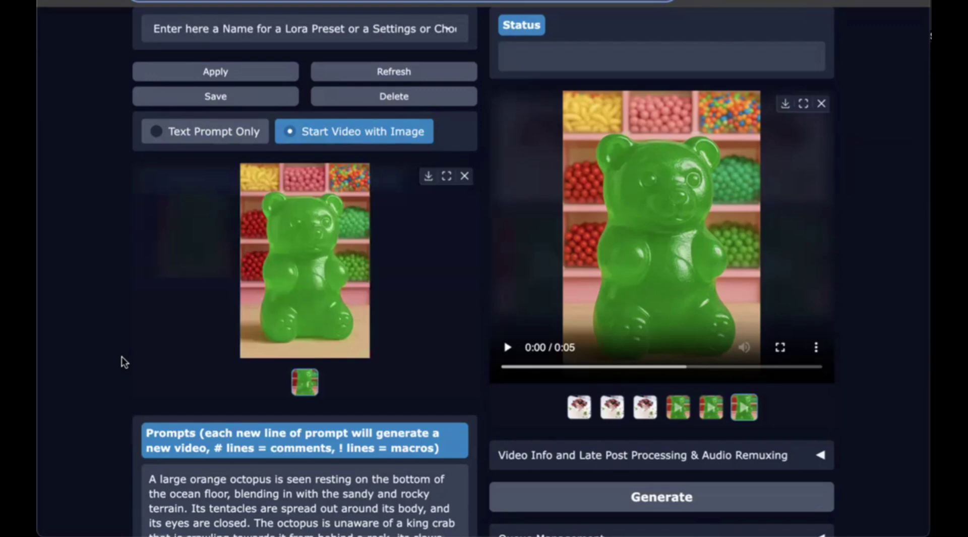
pyautogui.scroll(-5, 123, 361)
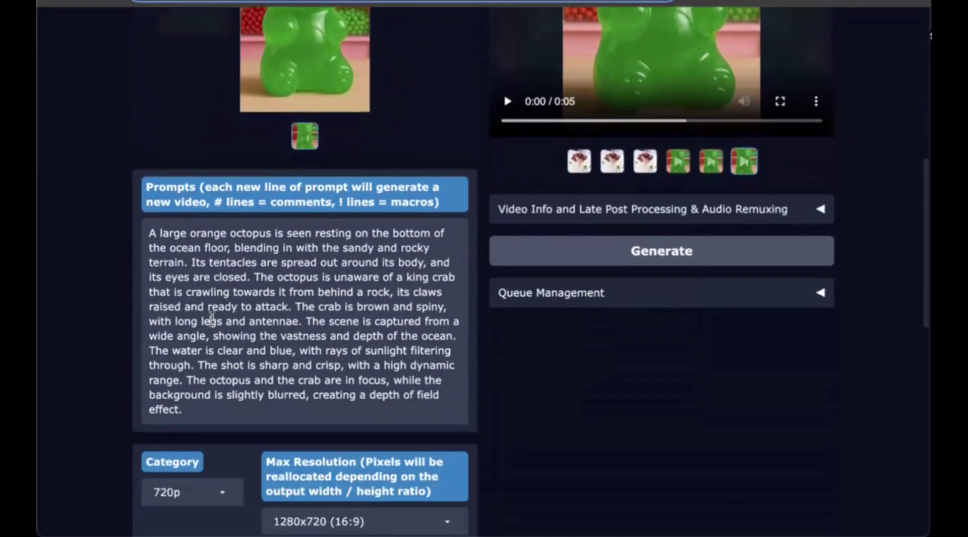
# Replace the octopus prompt with 'crush it' and set the resolution to 720x1280 (9:16).
pyautogui.tripleClick(212, 317)
pyautogui.press('BackSpace')
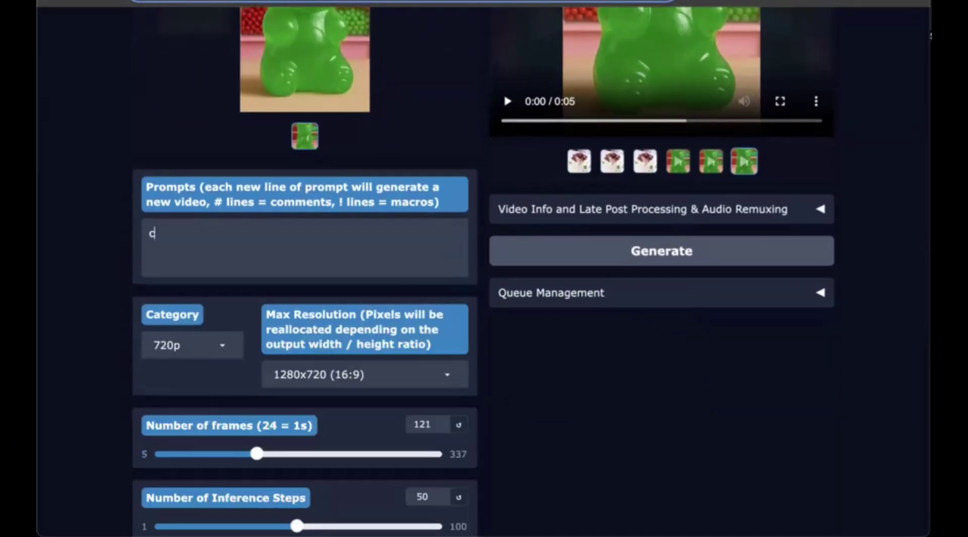
pyautogui.write('crush it')
pyautogui.scroll(-2, 325, 302)
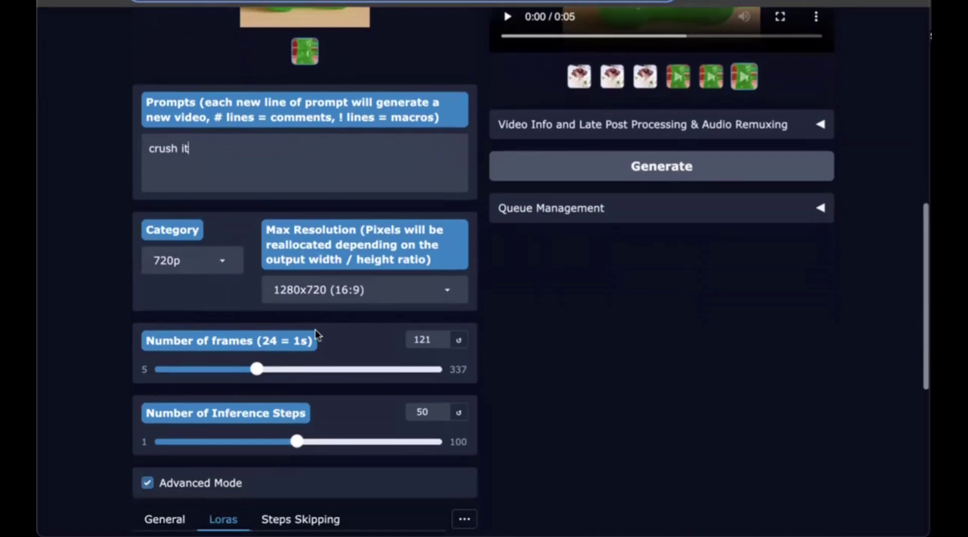
pyautogui.click(322, 291)
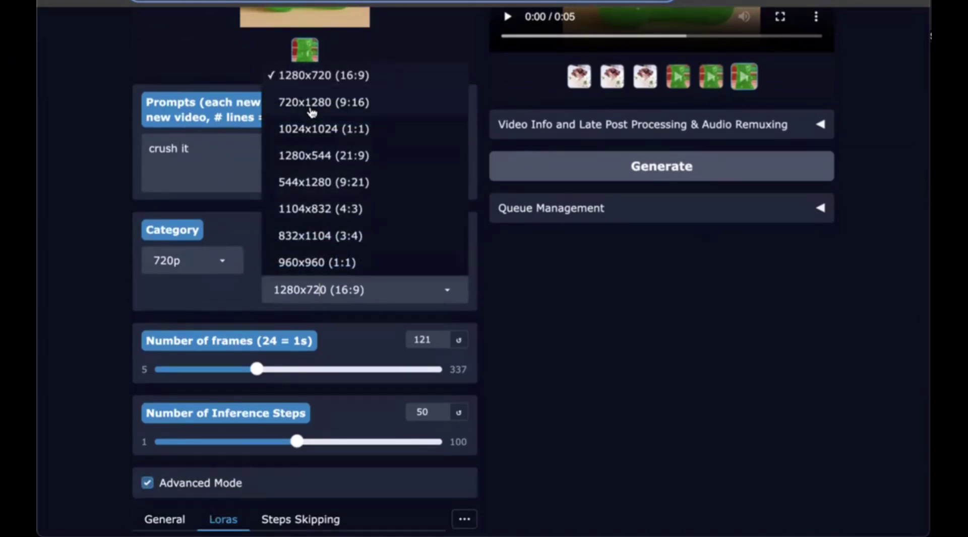
pyautogui.click(312, 106)
# Activate the wan22_5b_i2v_crush_it_lora LoRA.
pyautogui.scroll(-5, 119, 323)
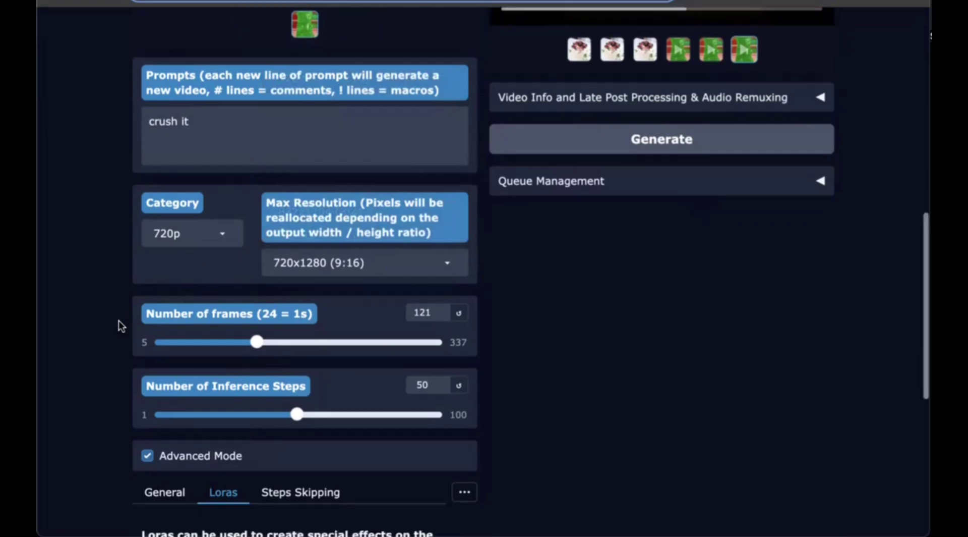
pyautogui.scroll(-2, 119, 323)
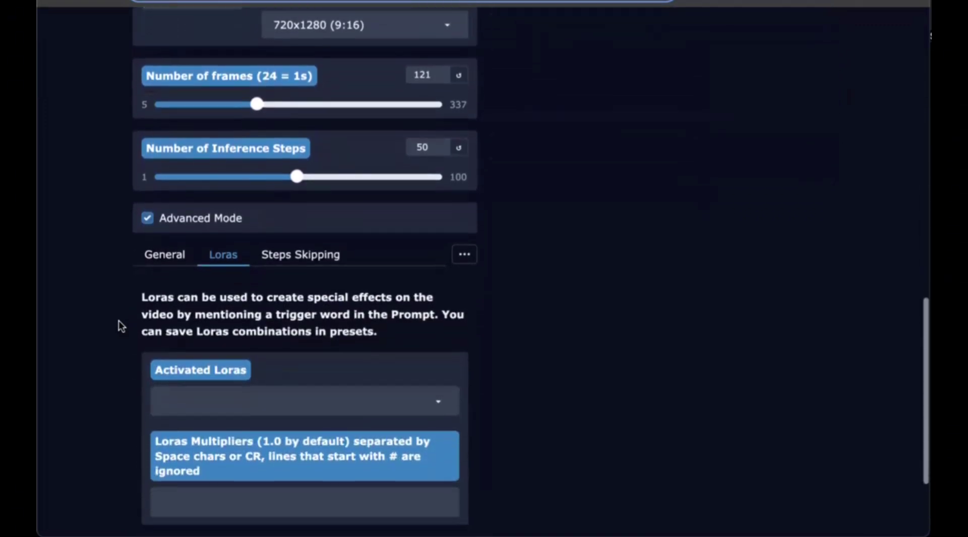
pyautogui.click(201, 373)
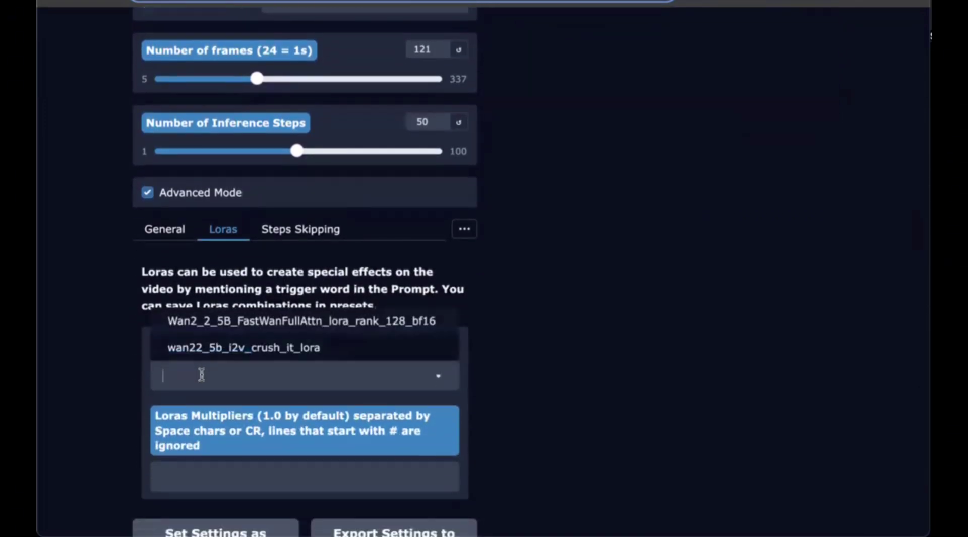
pyautogui.click(202, 348)
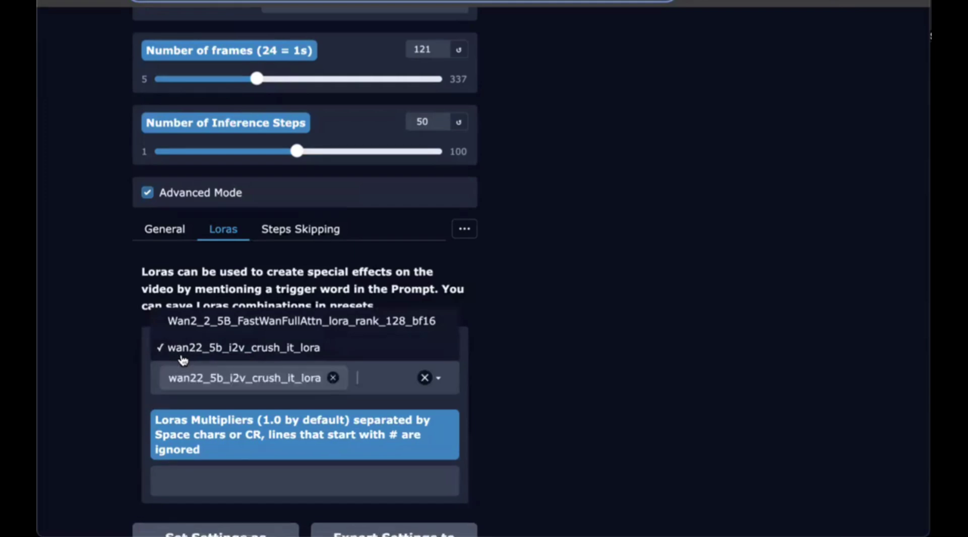
pyautogui.click(125, 376)
# Choose Mag Cache as the skip-steps cache type.
pyautogui.scroll(-3, 125, 377)
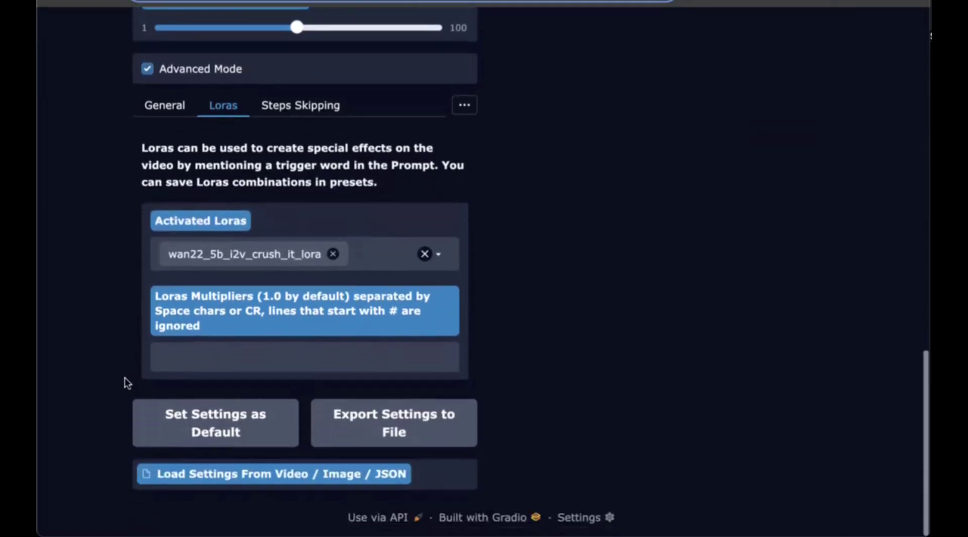
pyautogui.scroll(1, 125, 377)
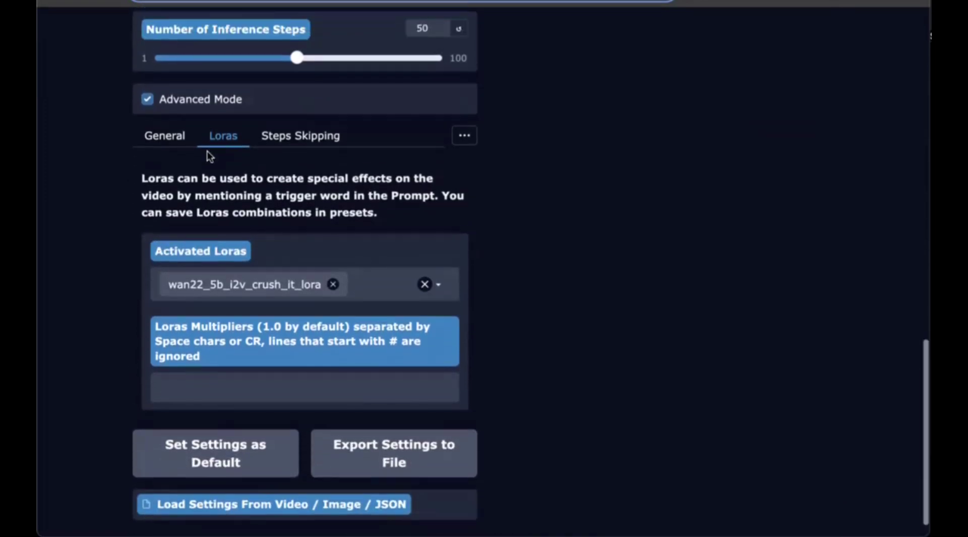
pyautogui.click(297, 137)
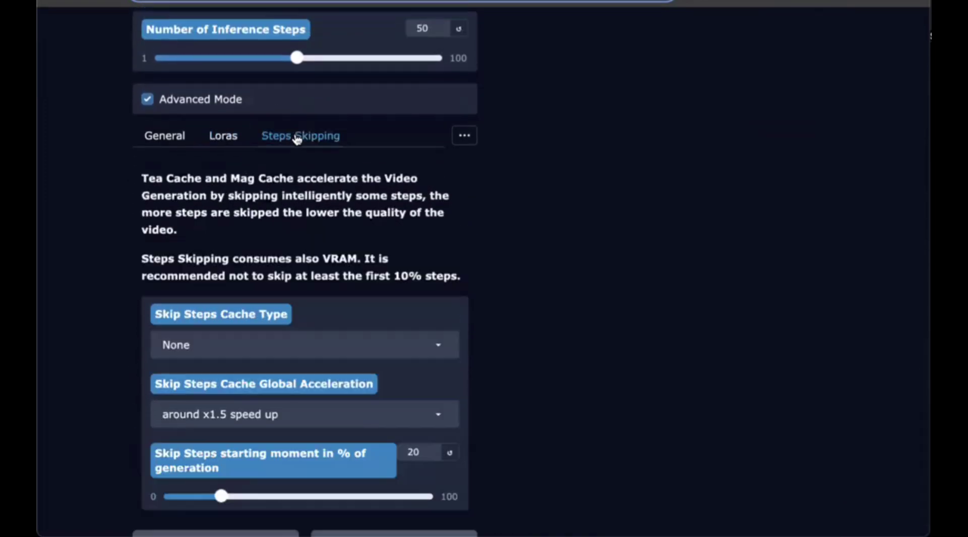
pyautogui.click(257, 339)
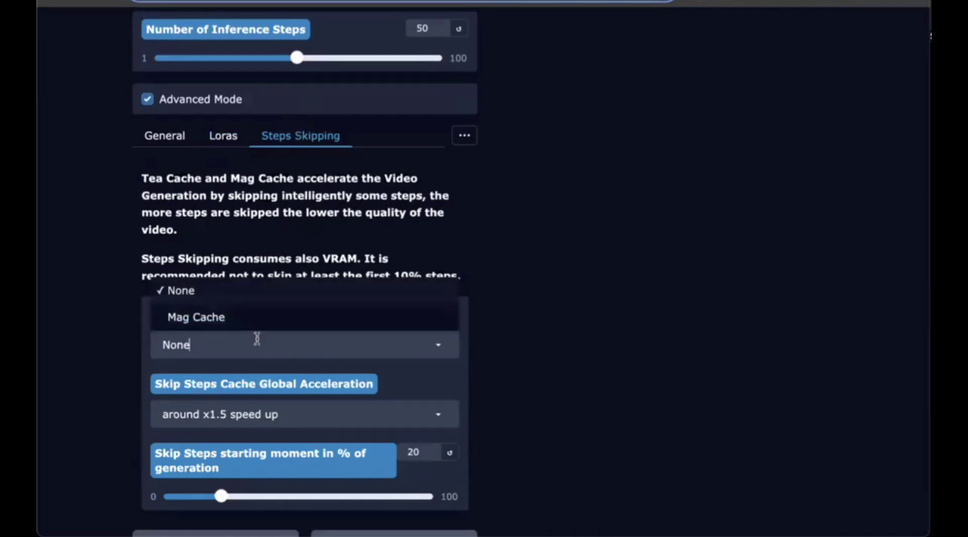
pyautogui.click(231, 316)
pyautogui.scroll(-3, 315, 252)
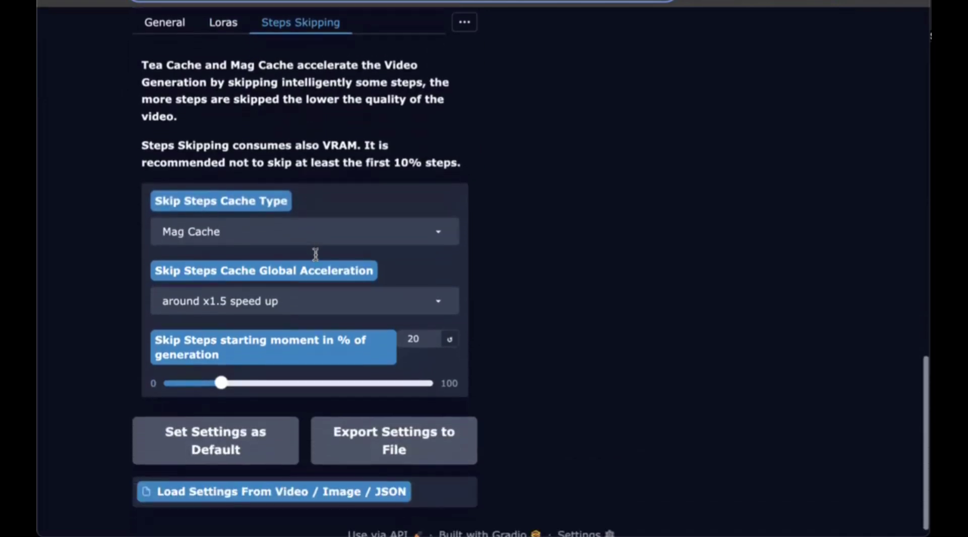
pyautogui.scroll(4, 315, 252)
pyautogui.scroll(1, 315, 253)
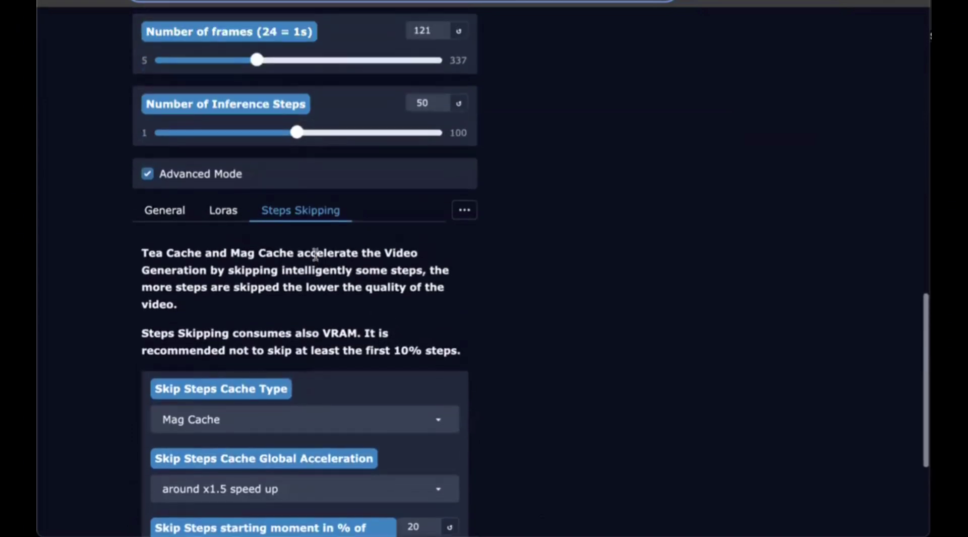
# Set the generation seed to 42.
pyautogui.click(182, 223)
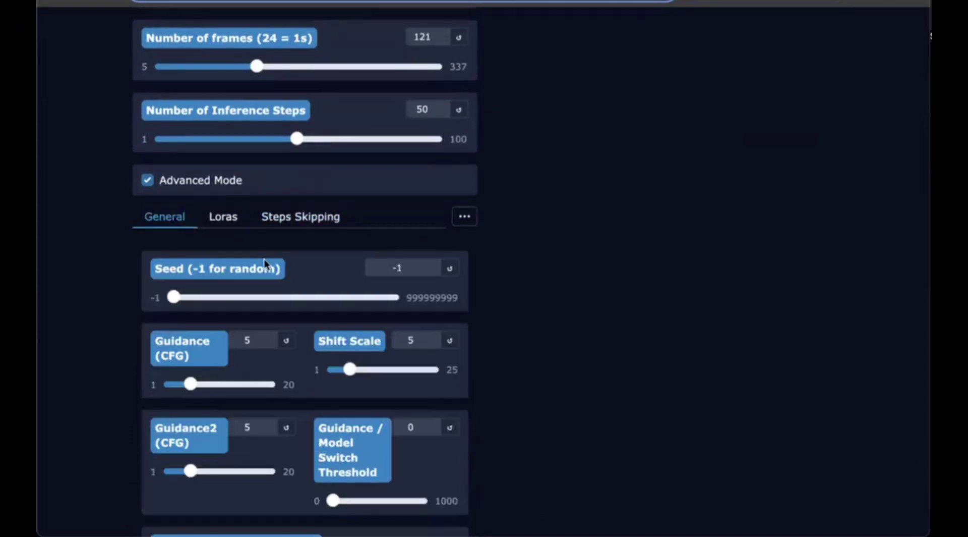
pyautogui.click(405, 266)
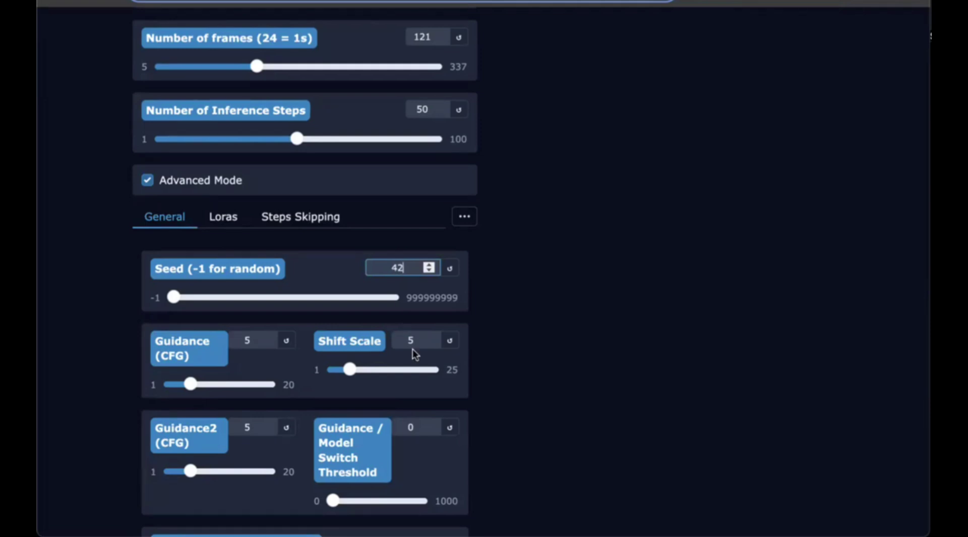
pyautogui.scroll(-1, 412, 349)
pyautogui.scroll(3, 413, 349)
pyautogui.scroll(10, 412, 349)
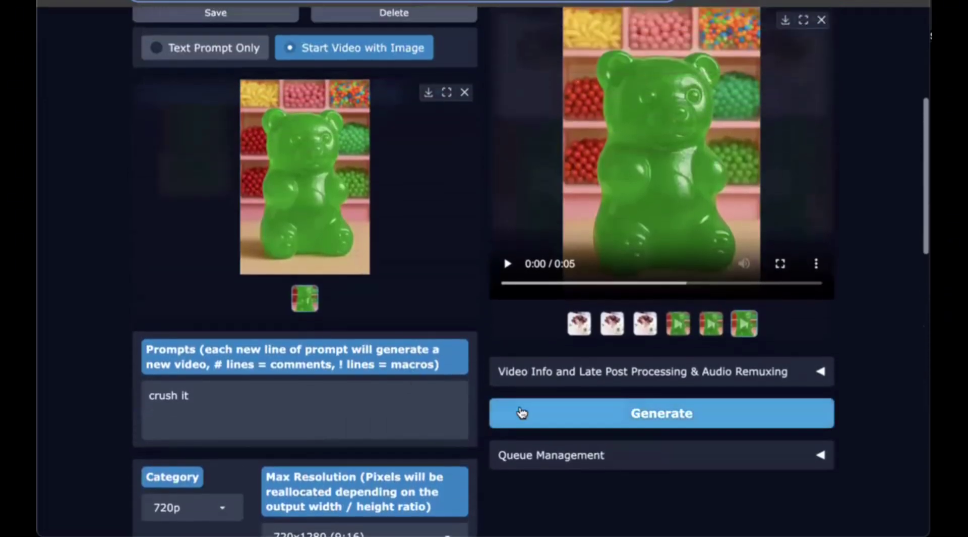
# Start the crush it generation and watch the status while the TextImage2video 5B model loads.
pyautogui.scroll(6, 467, 330)
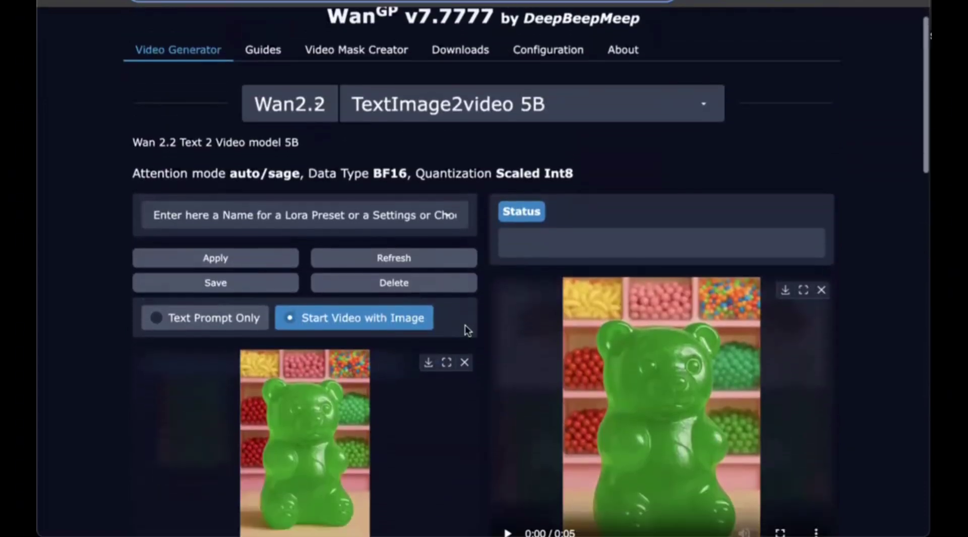
pyautogui.scroll(-2, 466, 332)
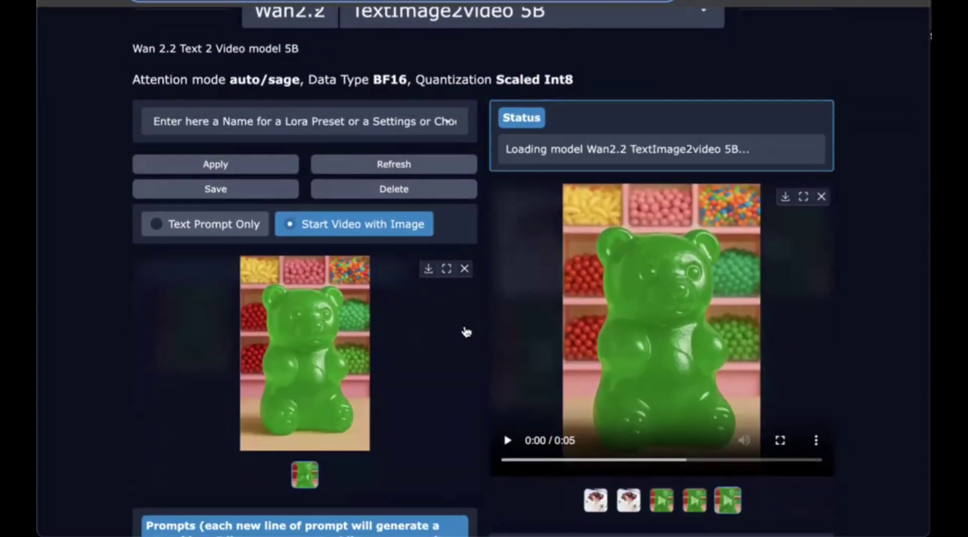
pyautogui.scroll(-1, 466, 332)
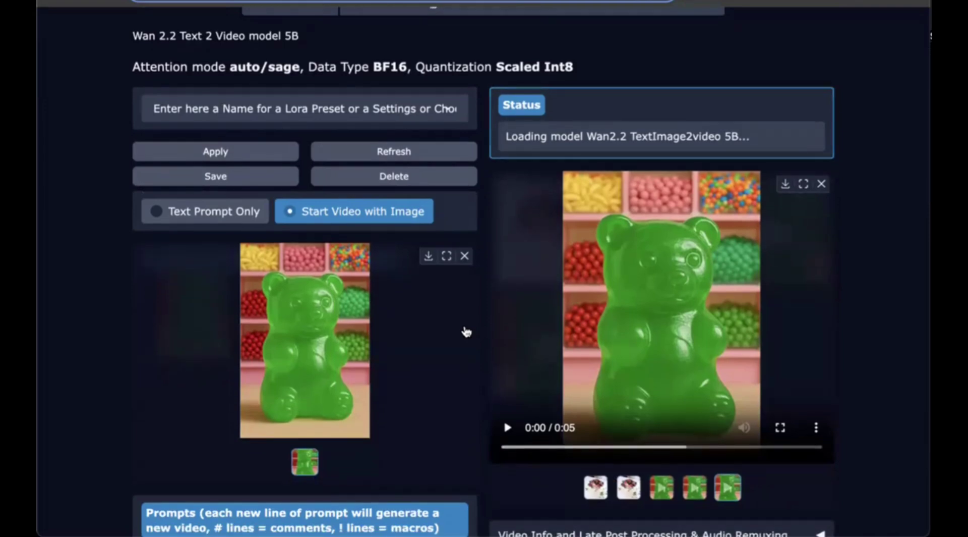
pyautogui.scroll(-1, 466, 332)
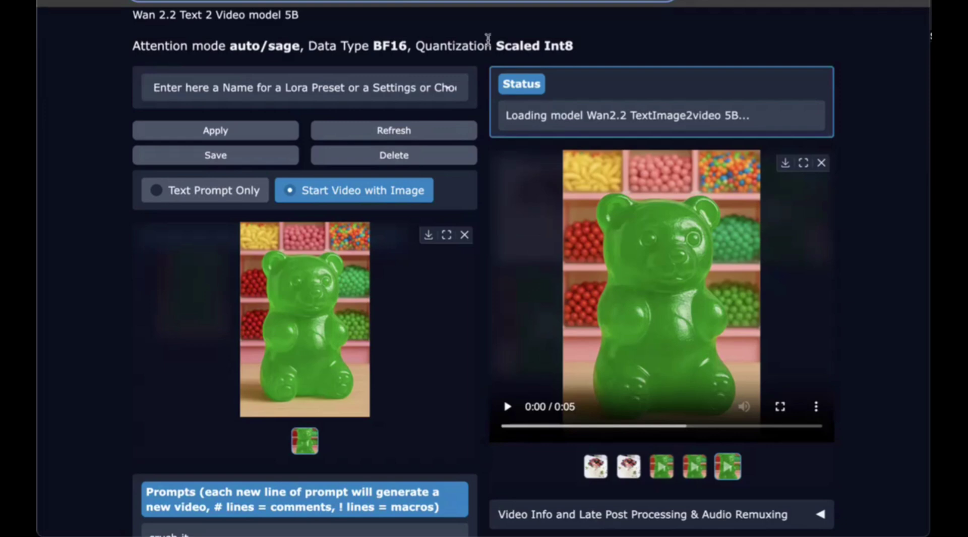
# Stop the Wan2GP process and list running Jupyter servers with 'jupyter server list'.
pyautogui.hotkey('alt', 'Tab')
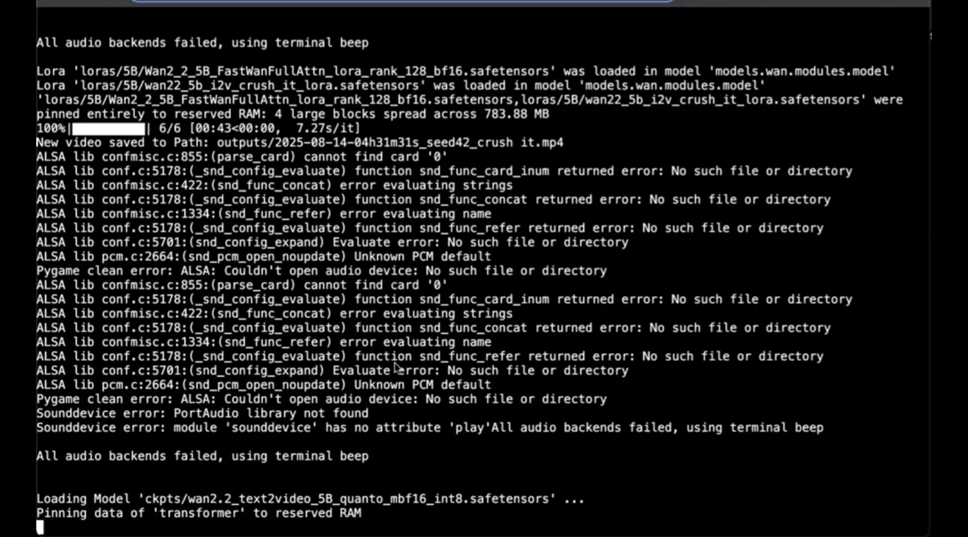
pyautogui.hotkey('ctrl', 'c')
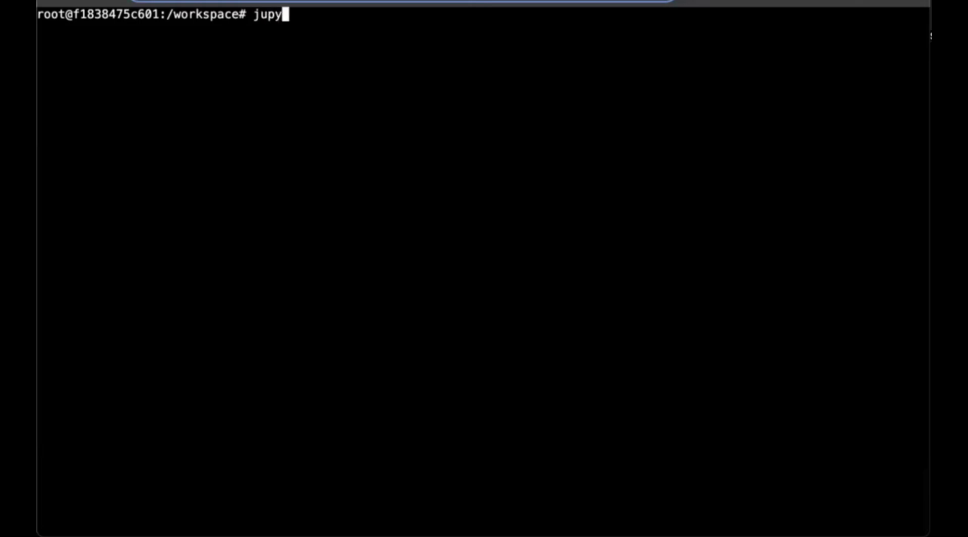
pyautogui.write('ver list')
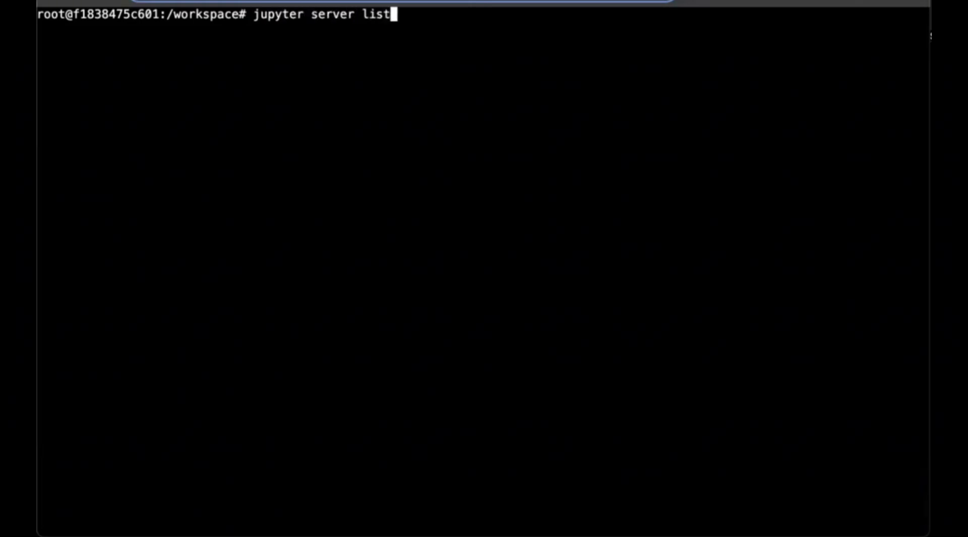
pyautogui.press('Return')
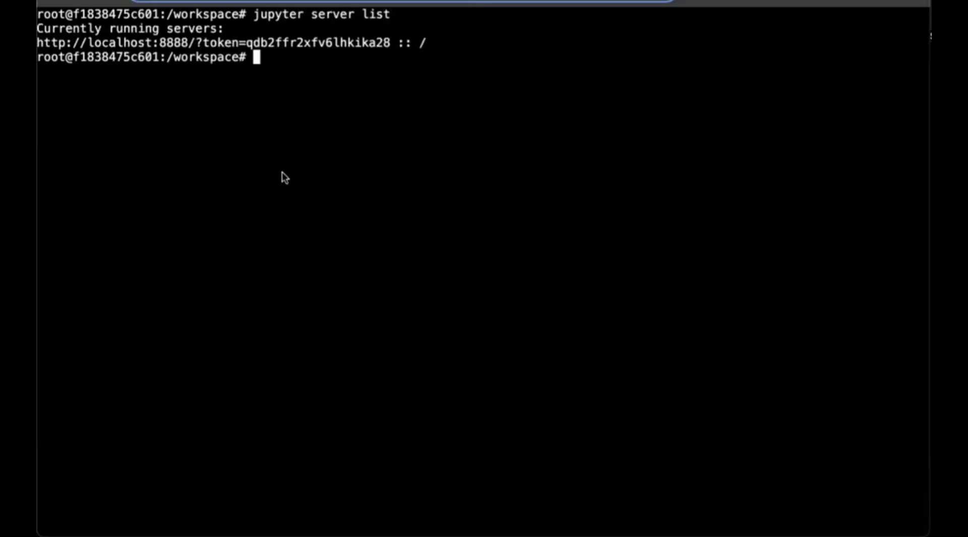
# Copy the Jupyter token and paste it into the pod's jupyter-notebook :8888 login page.
pyautogui.moveTo(246, 44); pyautogui.dragTo(391, 47)
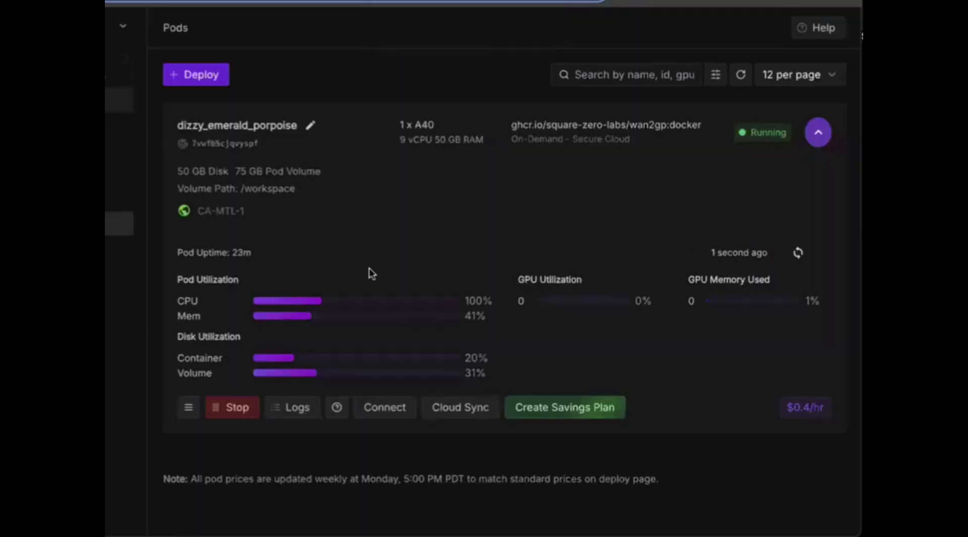
pyautogui.click(382, 403)
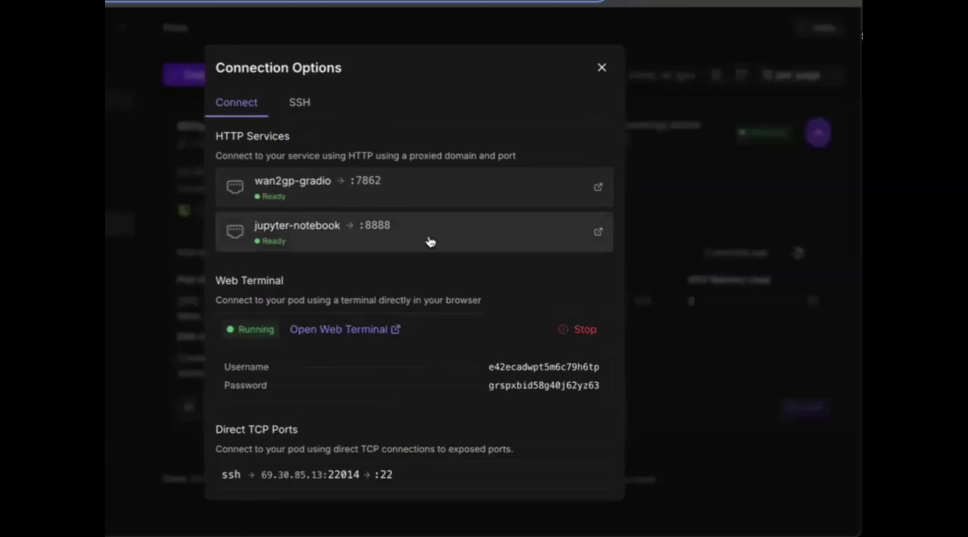
pyautogui.click(537, 235)
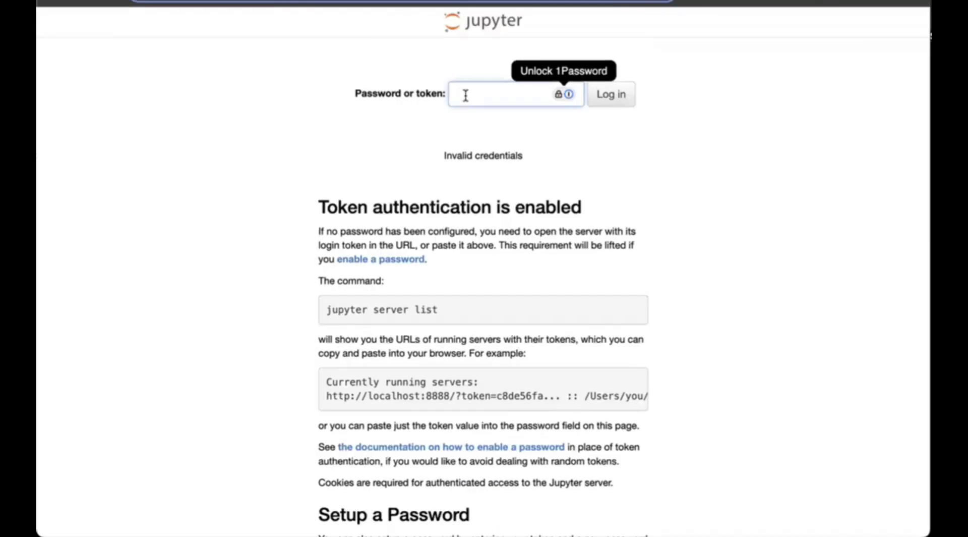
pyautogui.hotkey('ctrl', 'v')
# Log in to JupyterLab and open the Wan2GP/loras/5B folder.
pyautogui.click(612, 96)
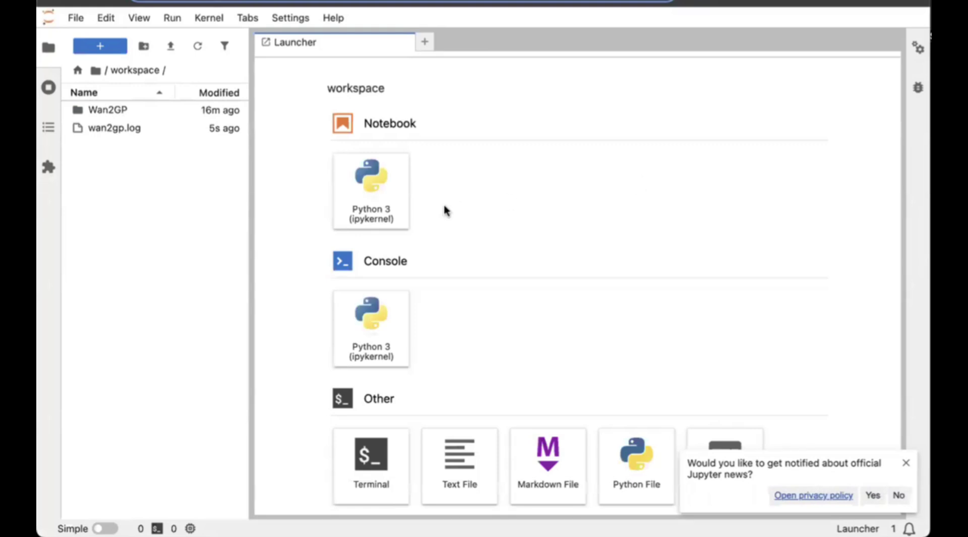
pyautogui.doubleClick(136, 113)
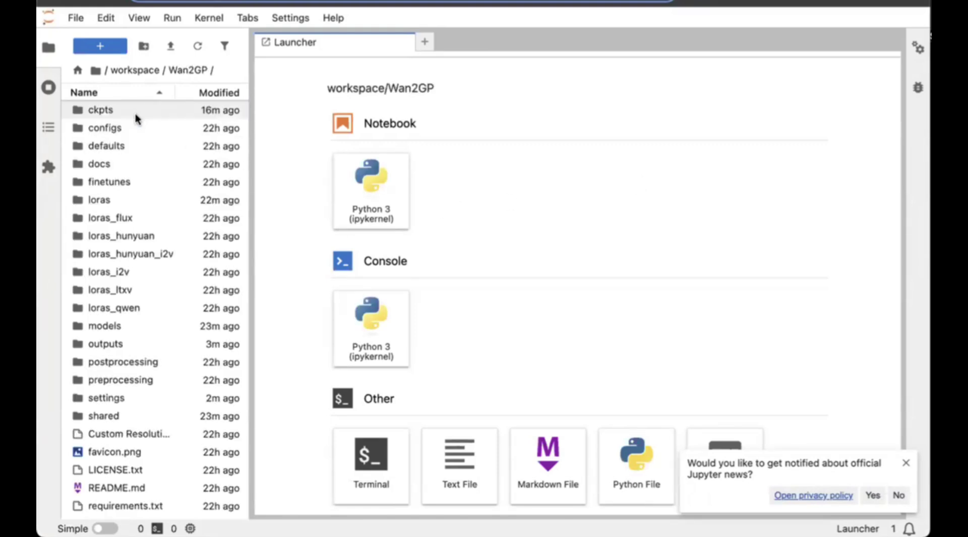
pyautogui.click(112, 202)
pyautogui.doubleClick(111, 201)
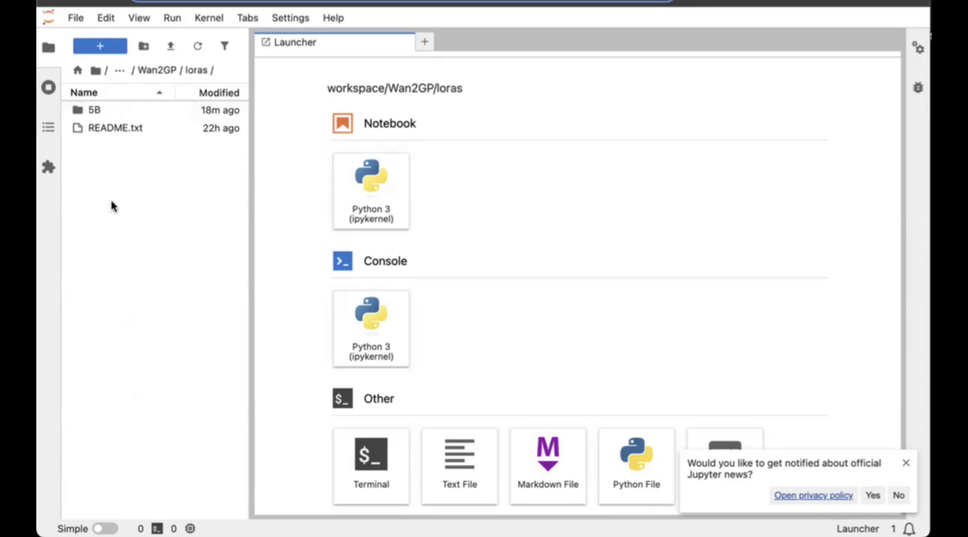
pyautogui.doubleClick(92, 111)
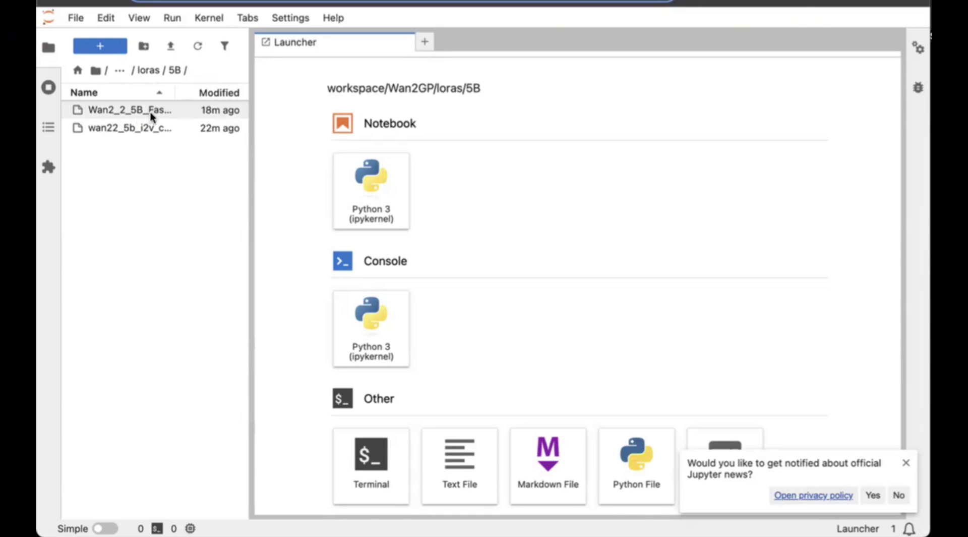
# Inspect the two Wan2.2 5B LoRA files' details and return to the loras/5B folder.
pyautogui.moveTo(150, 112)
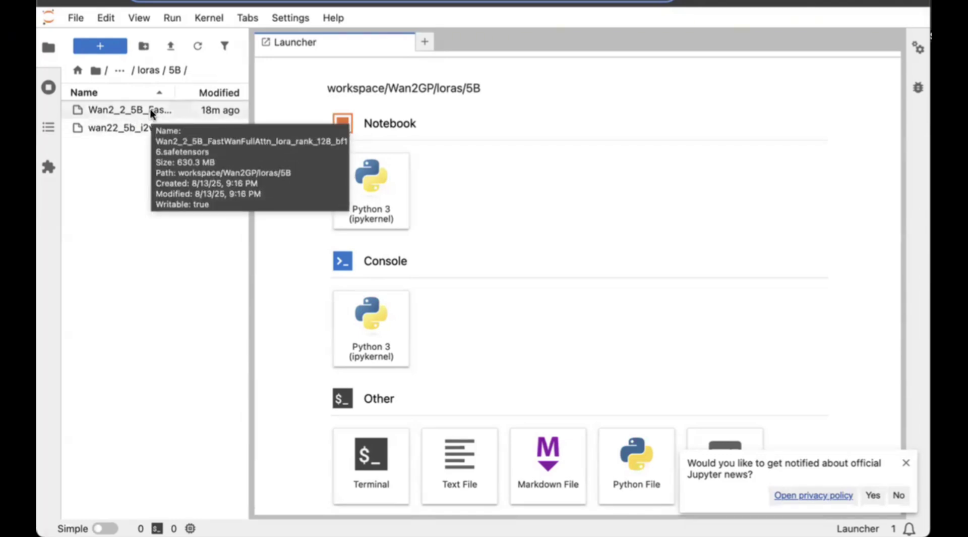
pyautogui.moveTo(146, 131)
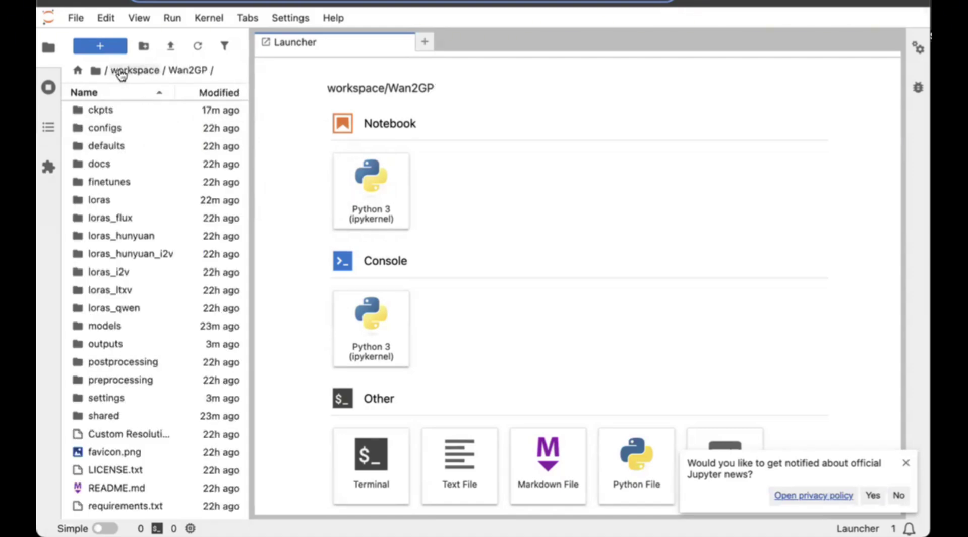
pyautogui.scroll(-1, 119, 141)
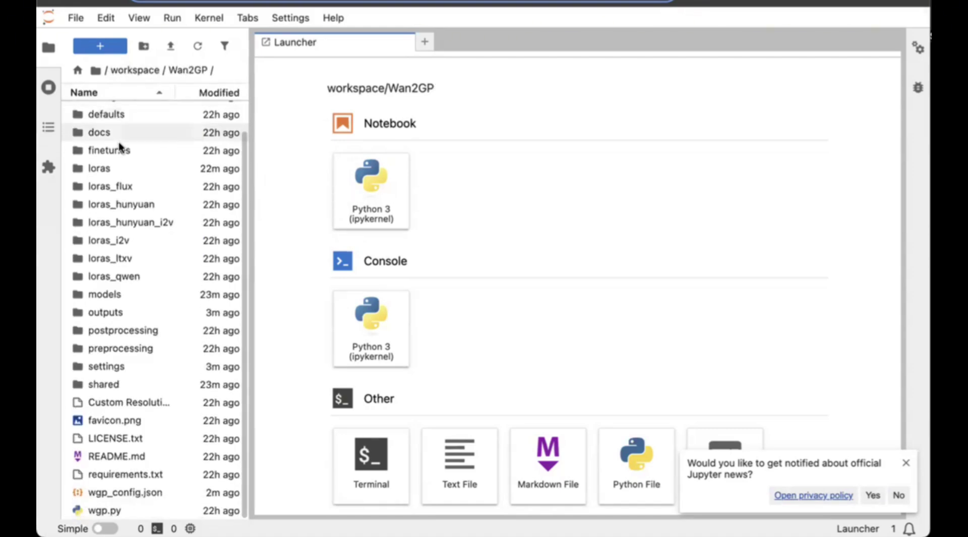
pyautogui.doubleClick(110, 169)
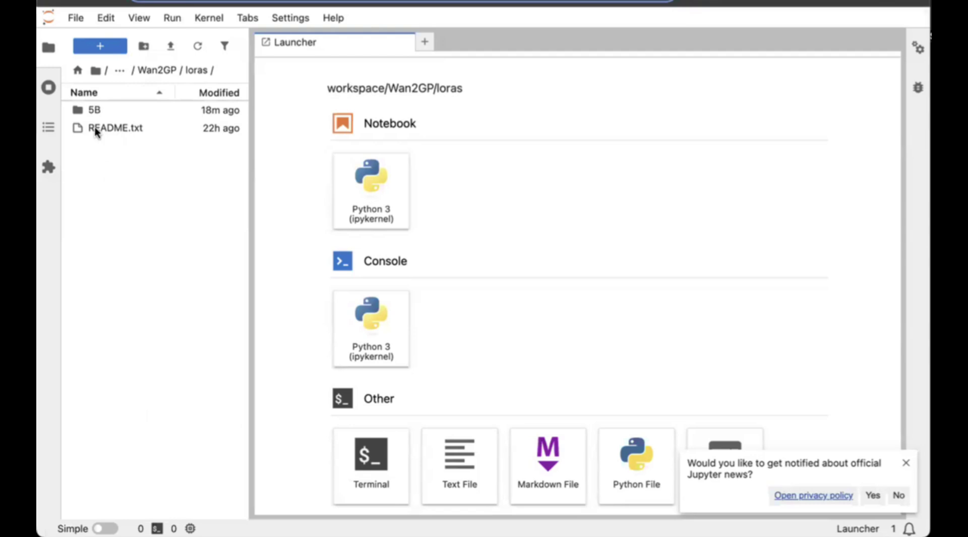
pyautogui.doubleClick(94, 111)
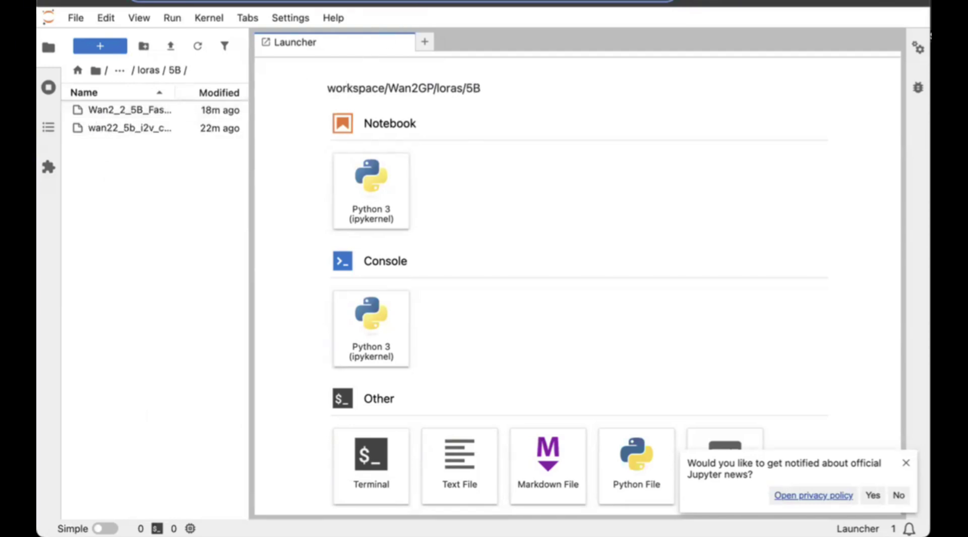
# Follow the live Wan2GP log in the terminal with 'tail -f wan2gp.log'.
pyautogui.click(472, 4)
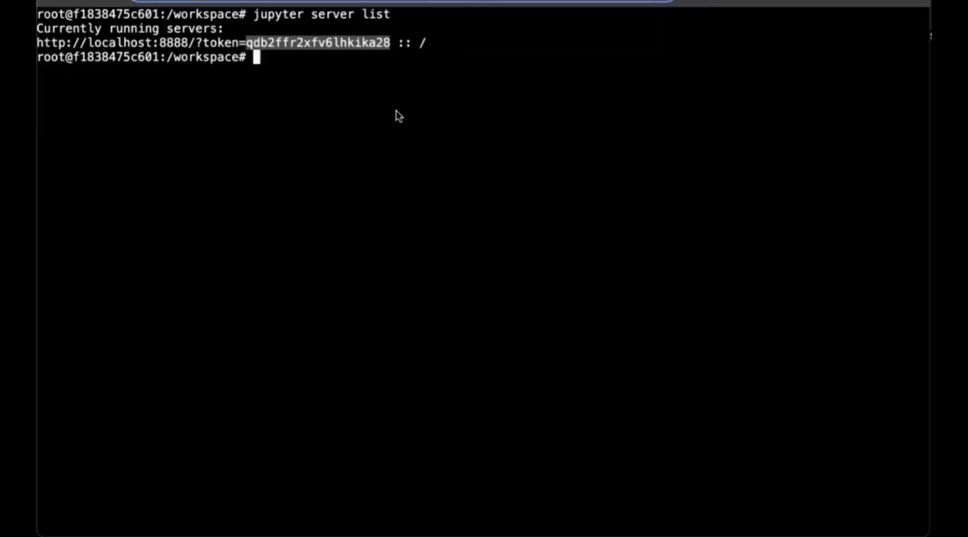
pyautogui.write('tail -f')
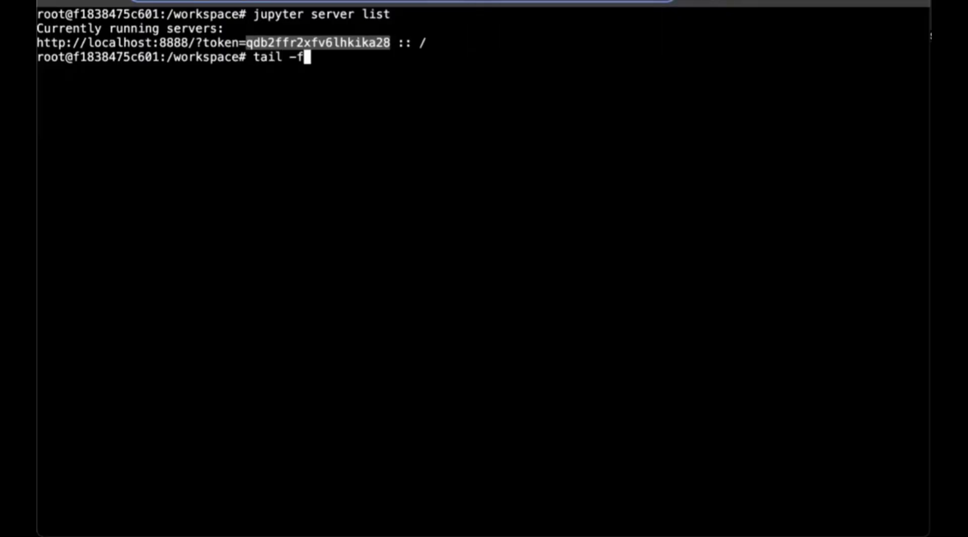
pyautogui.write(' wa')
pyautogui.press('Tab')
pyautogui.press('Return')
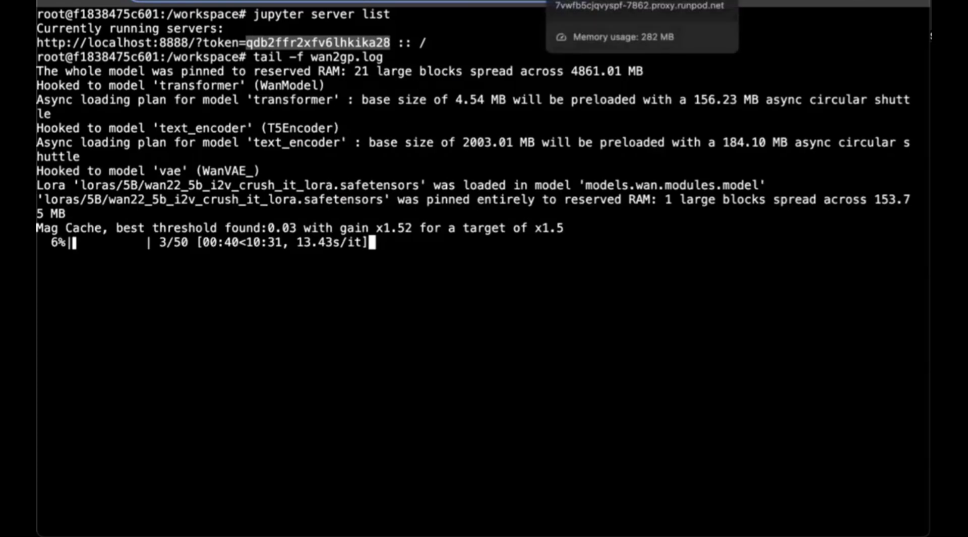
# Return to Wan2GP and play the finished gummy bear video.
pyautogui.click(594, 1)
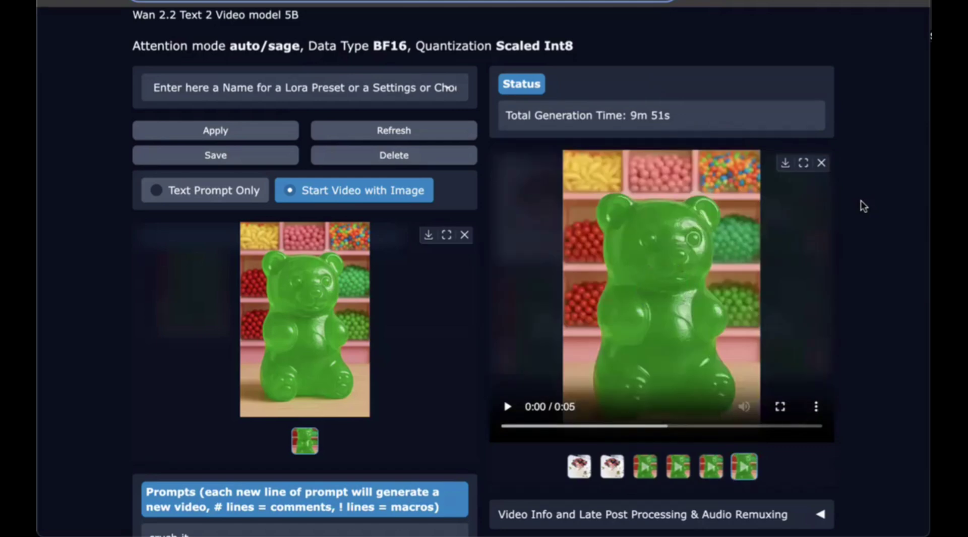
pyautogui.click(508, 411)
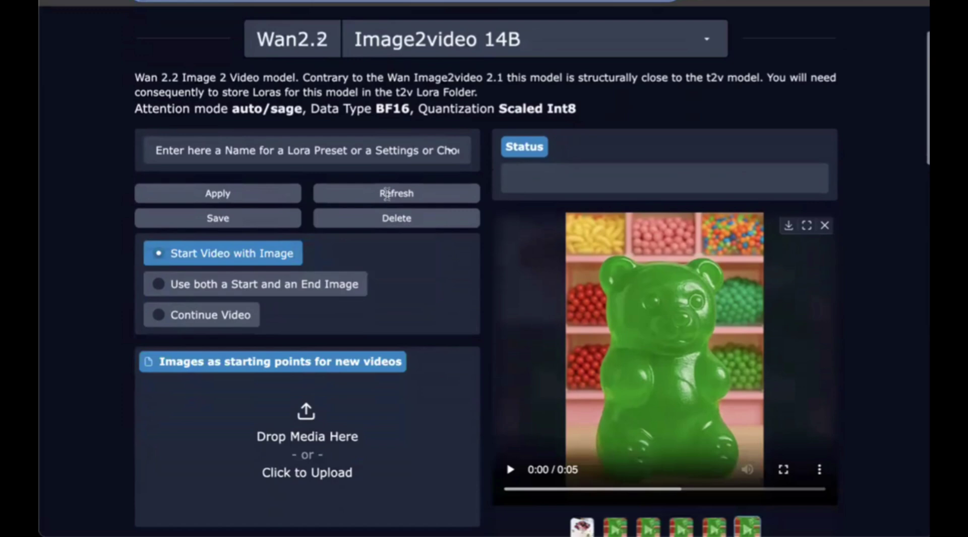
# Open the Image2video 14B model's LoRA settings and check the empty Activated Loras list.
pyautogui.scroll(-10, 387, 192)
pyautogui.click(223, 264)
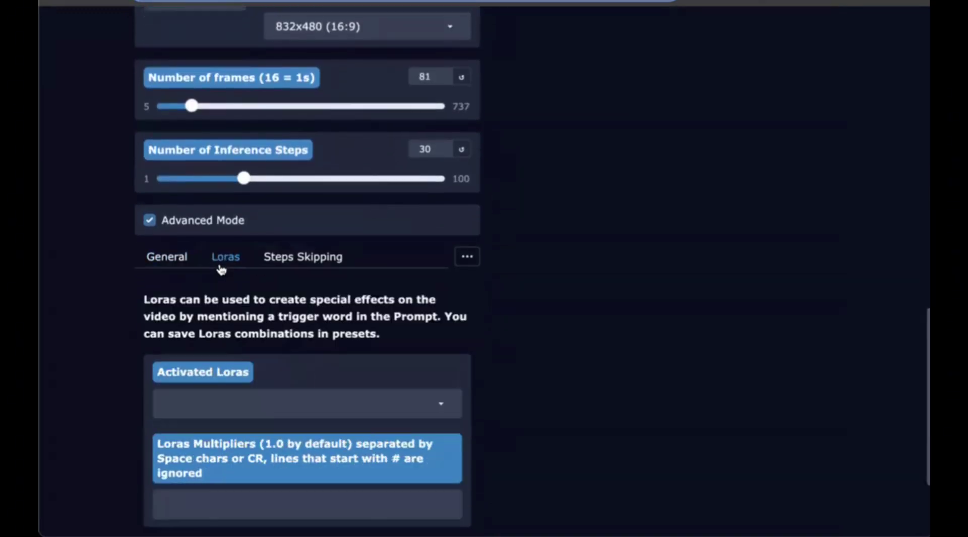
pyautogui.scroll(-3, 293, 392)
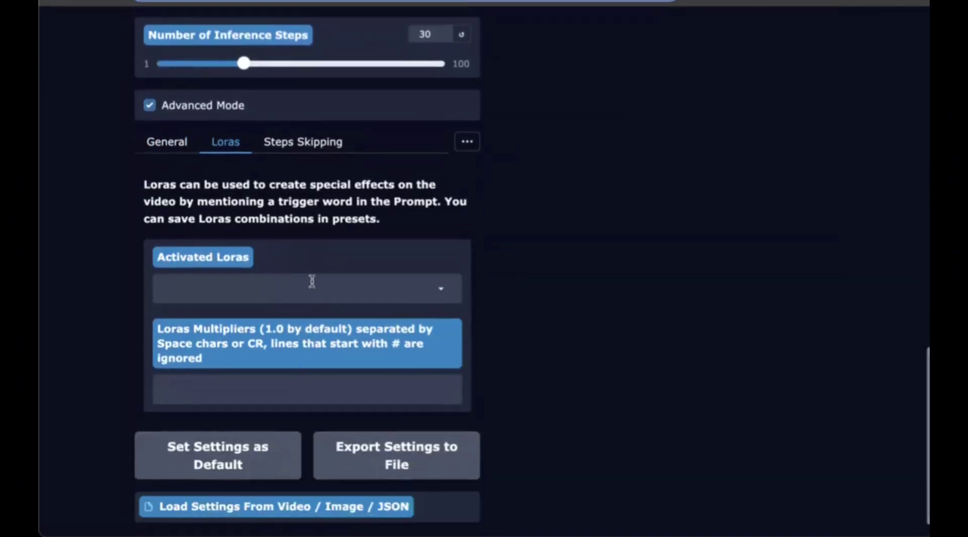
pyautogui.click(440, 288)
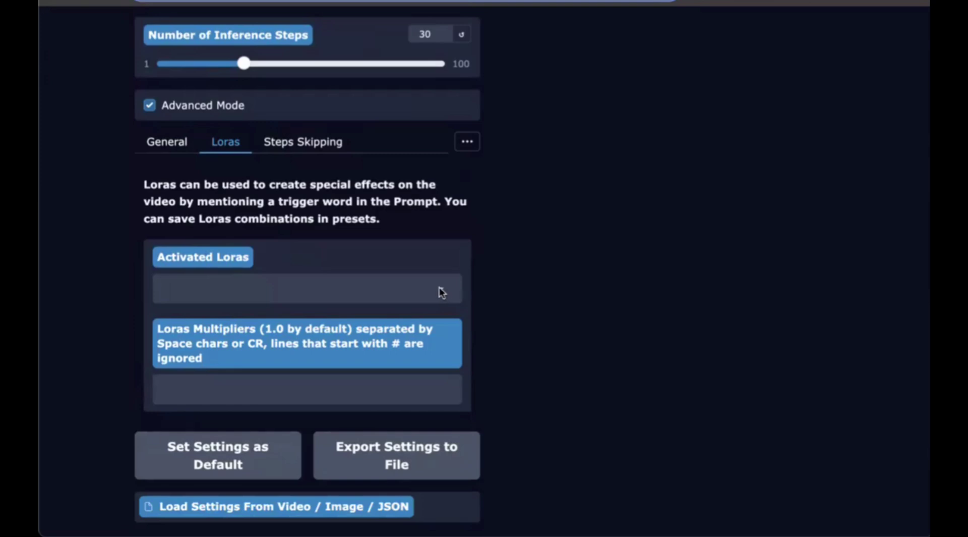